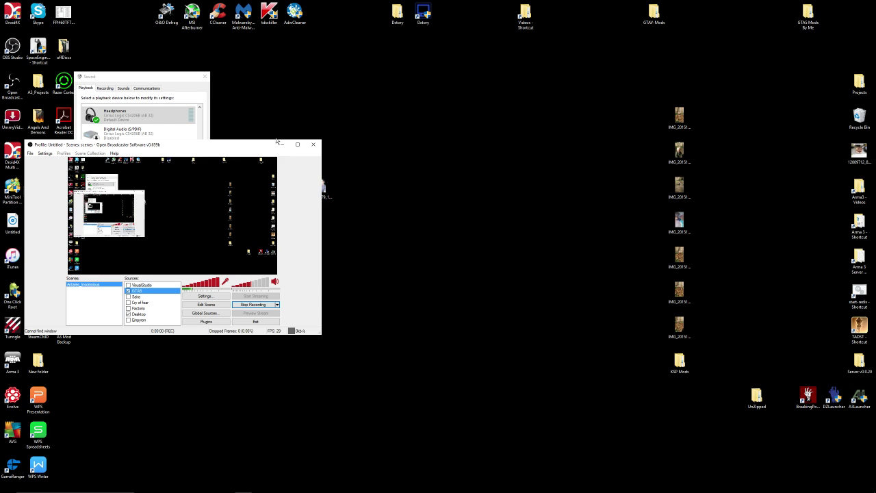
Minimize OBS and dismiss the Sound dialog so only the desktop and taskbar show
{"action": "left_click", "coordinate": [281, 144]}
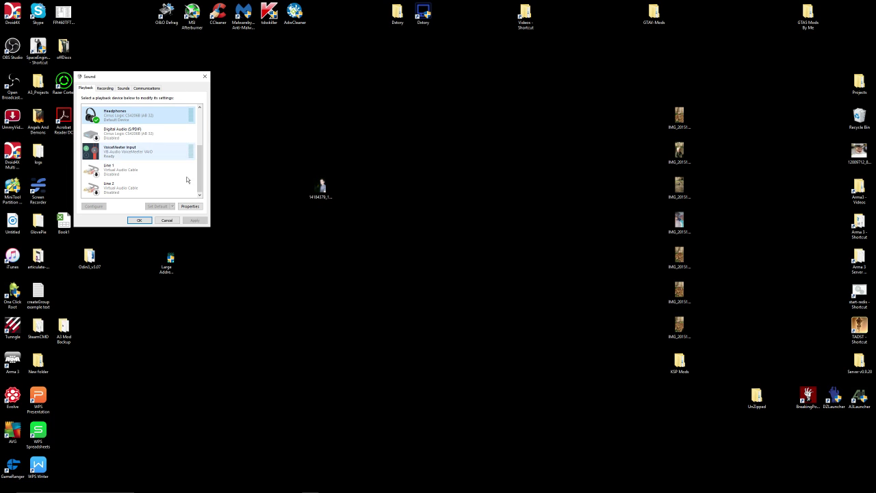
{"action": "left_click", "coordinate": [142, 221]}
{"action": "left_click_drag", "start_coordinate": [255, 269], "coordinate": [384, 288]}
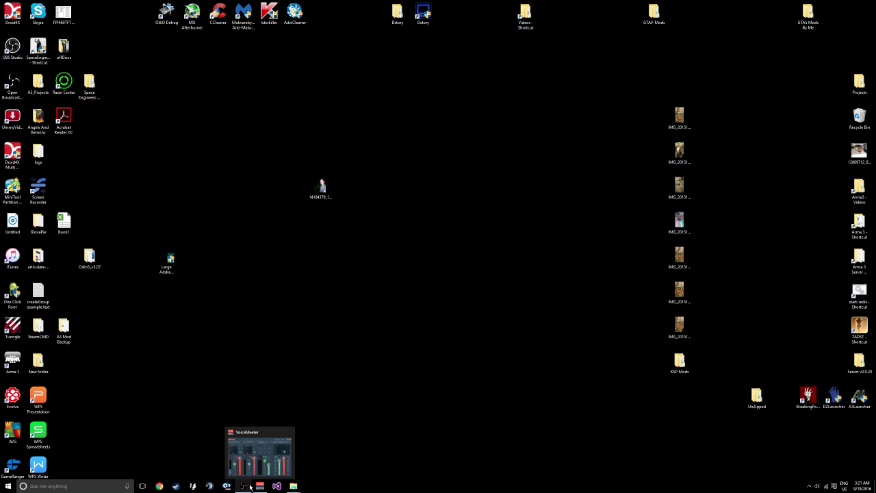
{"action": "mouse_move", "coordinate": [248, 484]}
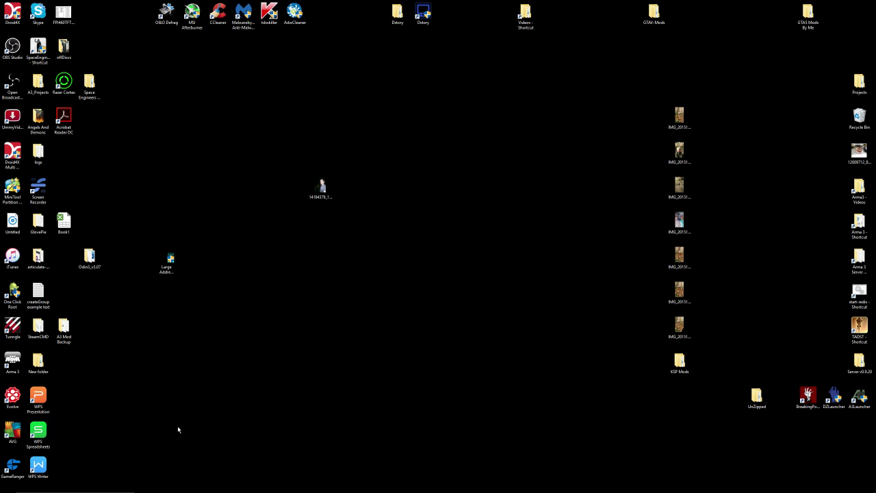
{"action": "mouse_move", "coordinate": [181, 490]}
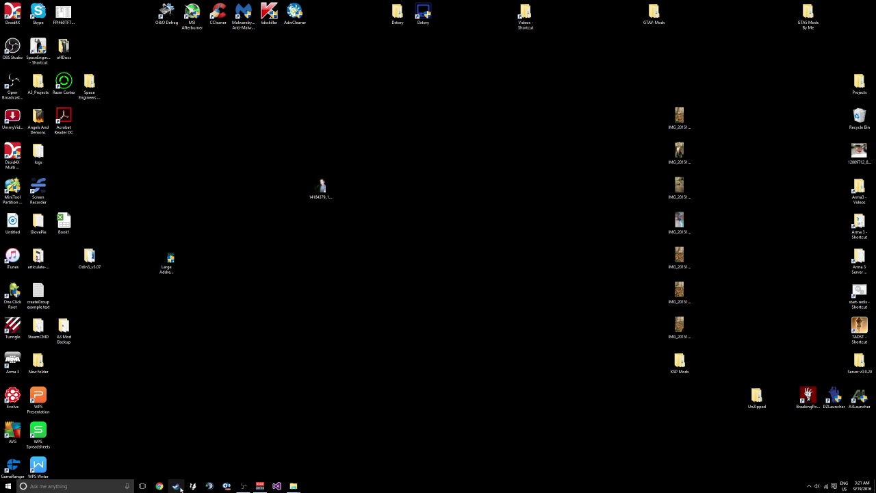
Open Grand Theft Auto V's local game folder from its Steam Properties Local Files tab
{"action": "left_click", "coordinate": [176, 486]}
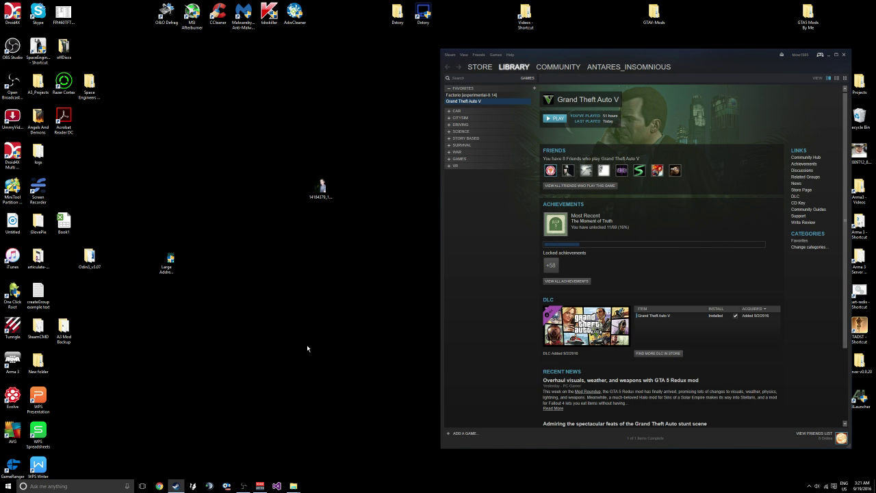
{"action": "right_click", "coordinate": [477, 103]}
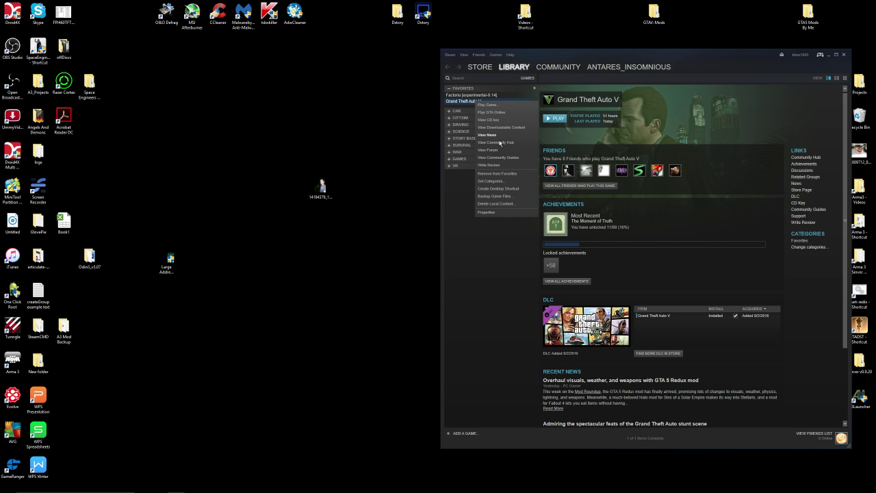
{"action": "left_click", "coordinate": [486, 212]}
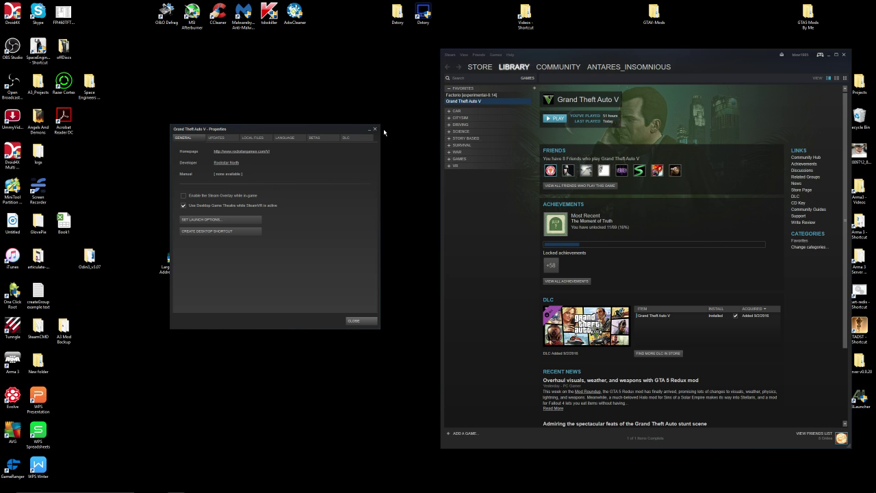
{"action": "left_click", "coordinate": [244, 139]}
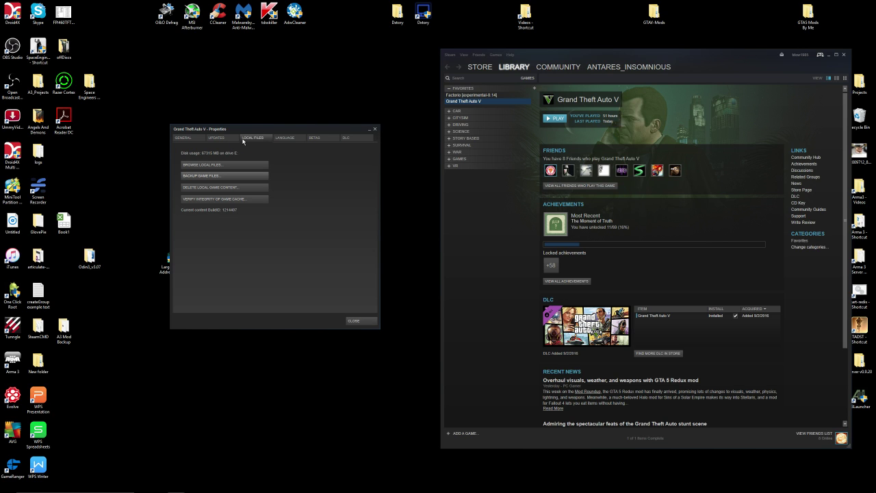
{"action": "left_click_drag", "start_coordinate": [258, 130], "coordinate": [356, 154]}
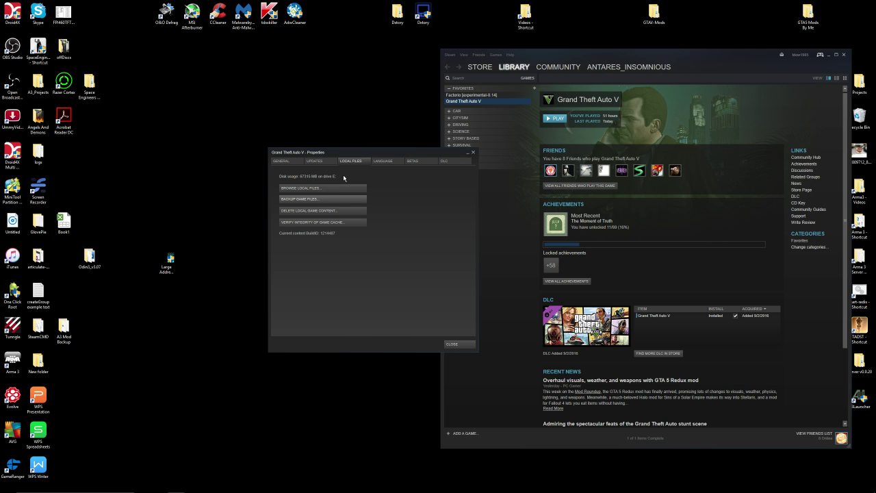
{"action": "left_click", "coordinate": [300, 191]}
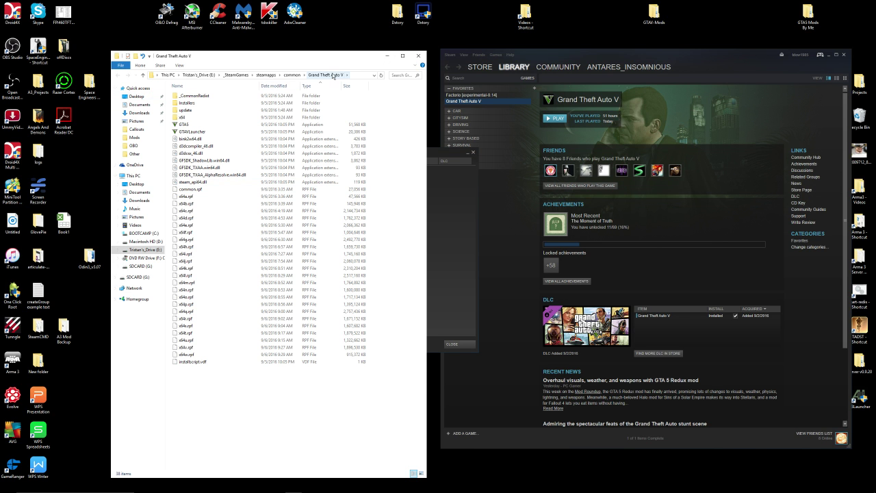
Go up to the common folder and briefly look inside the Grand Theft Auto V folder
{"action": "left_click", "coordinate": [295, 75]}
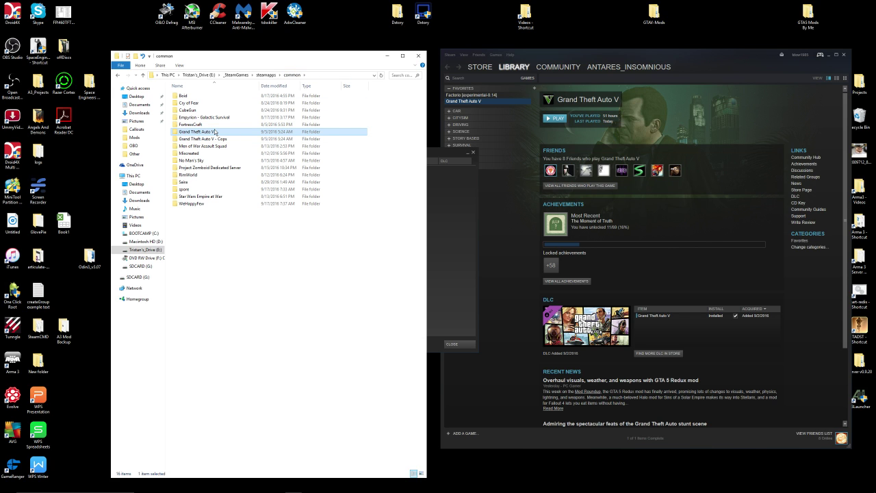
{"action": "right_click", "coordinate": [215, 133]}
{"action": "left_click", "coordinate": [188, 241]}
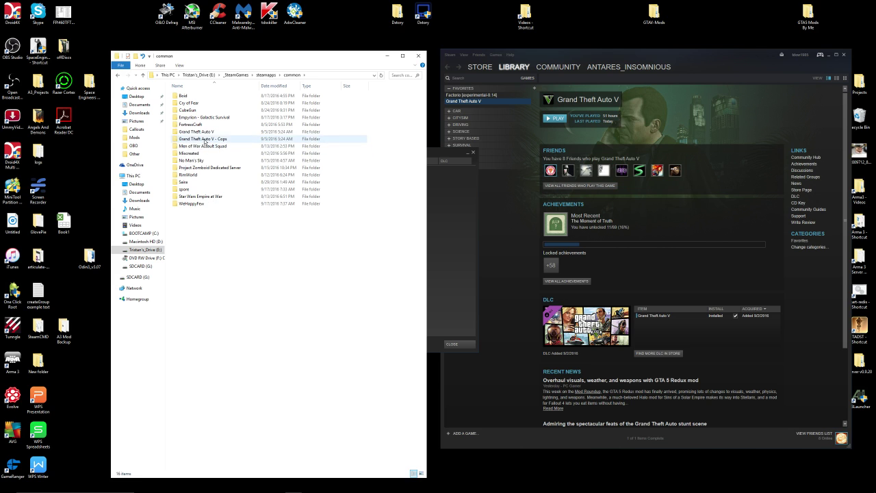
{"action": "double_click", "coordinate": [206, 132]}
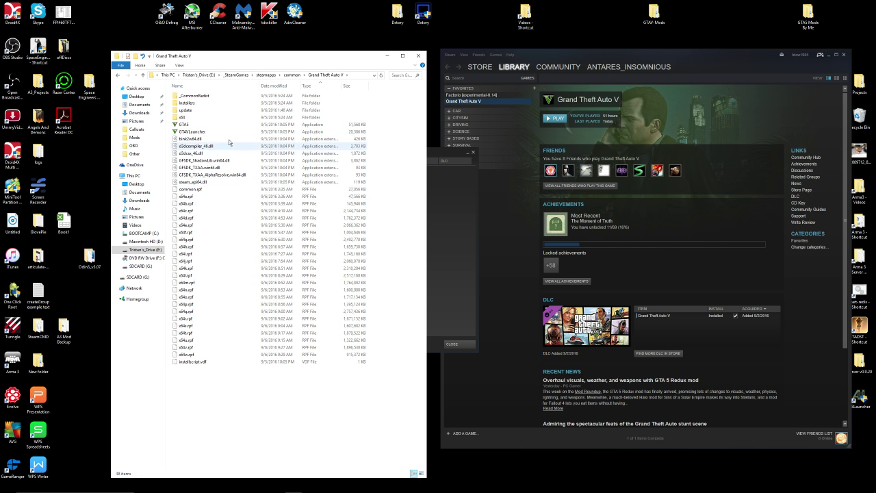
{"action": "left_click", "coordinate": [287, 75]}
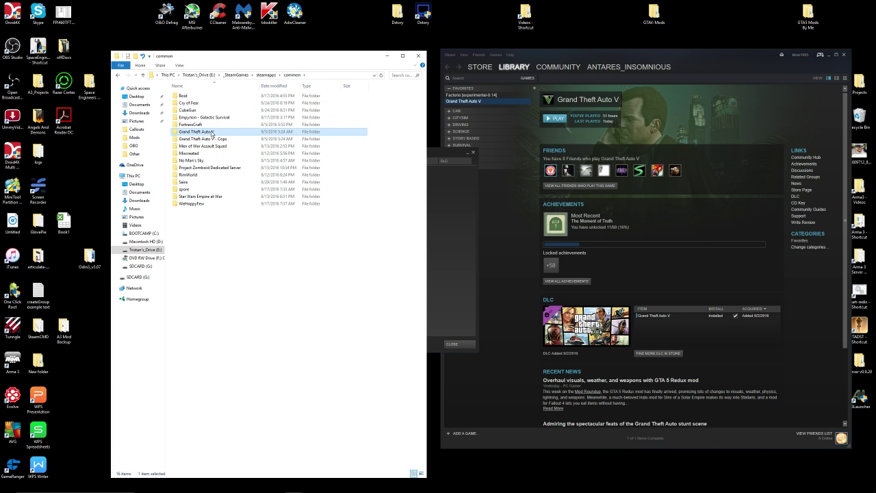
Copy the Grand Theft Auto V folder within the common folder
{"action": "mouse_move", "coordinate": [213, 134]}
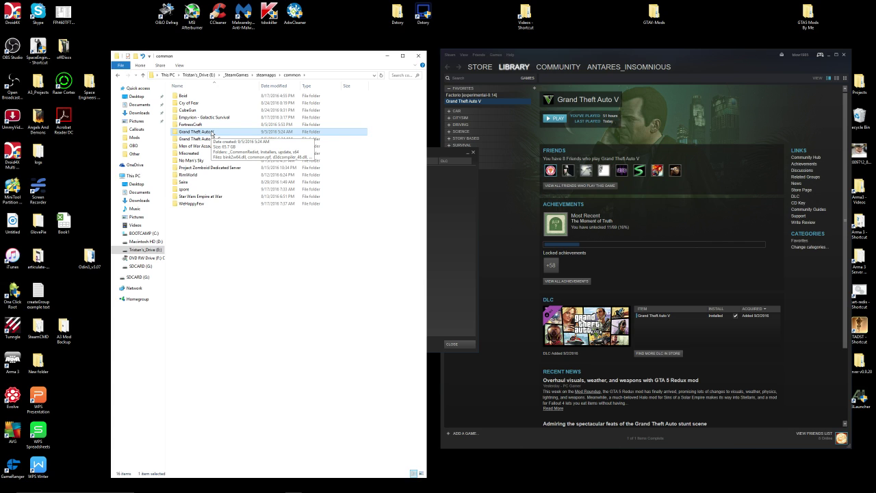
{"action": "right_click", "coordinate": [212, 131]}
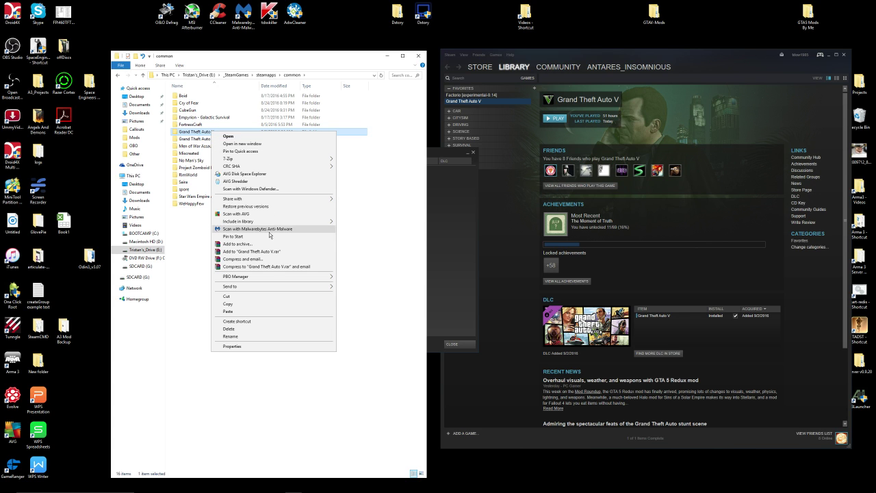
{"action": "left_click", "coordinate": [266, 304]}
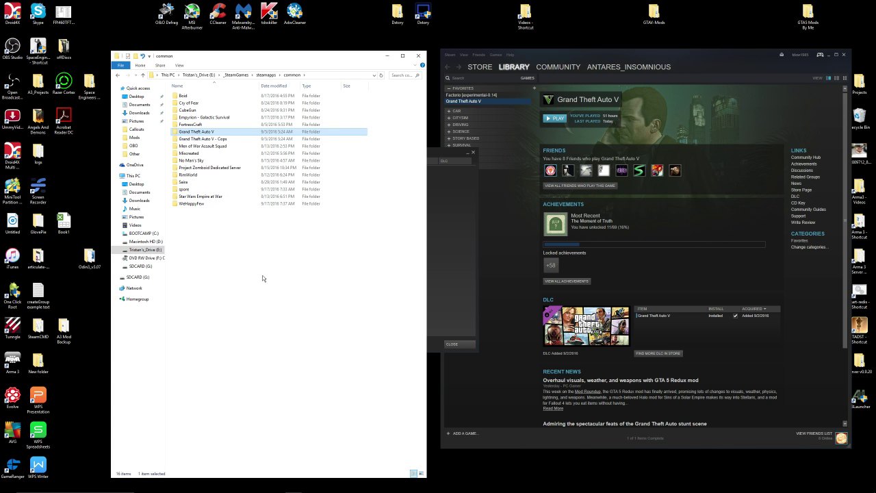
{"action": "left_click", "coordinate": [263, 279]}
{"action": "right_click", "coordinate": [258, 281]}
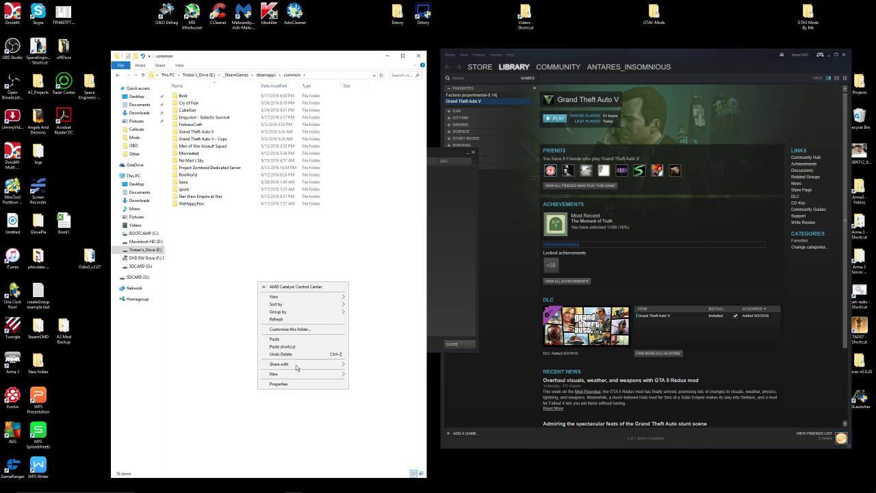
{"action": "left_click", "coordinate": [225, 327]}
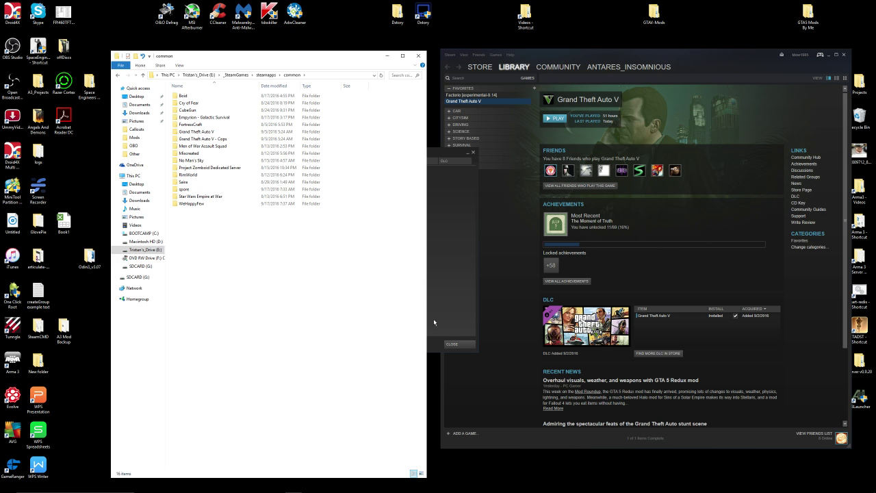
Close the leftover properties dialog, check the Grand Theft Auto V - Cops folder, and select the original folder
{"action": "left_click", "coordinate": [452, 344]}
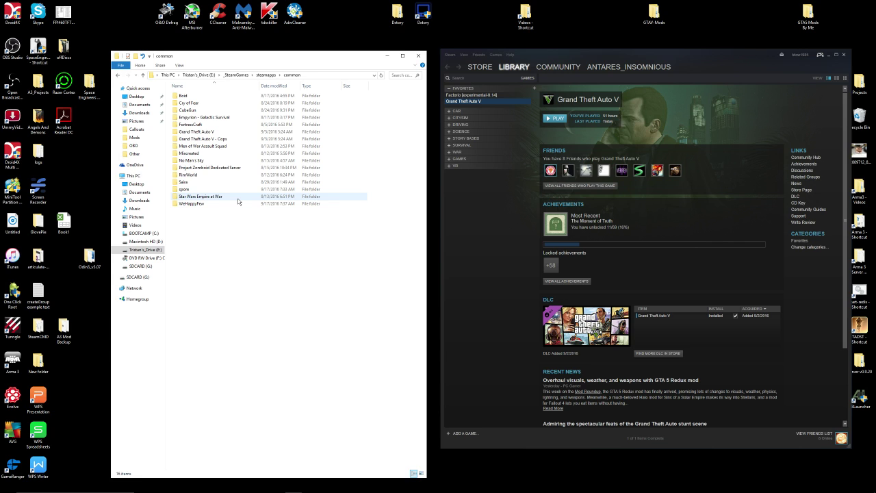
{"action": "mouse_move", "coordinate": [238, 201]}
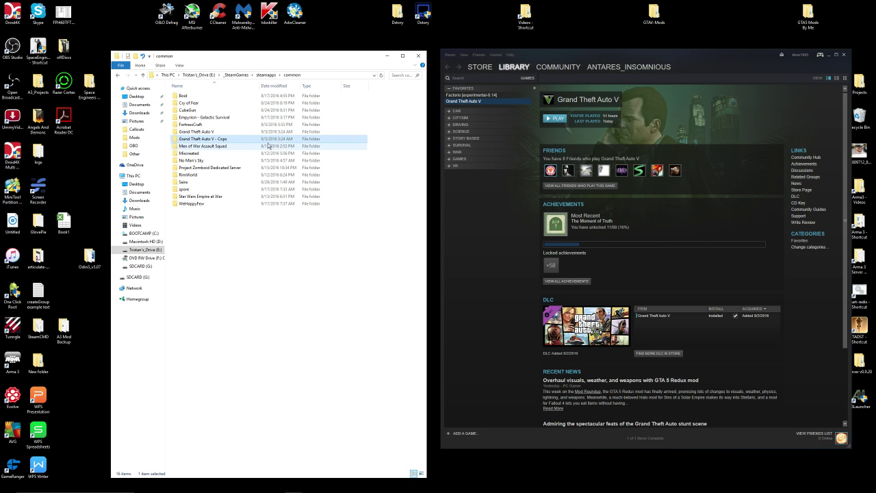
{"action": "double_click", "coordinate": [207, 139]}
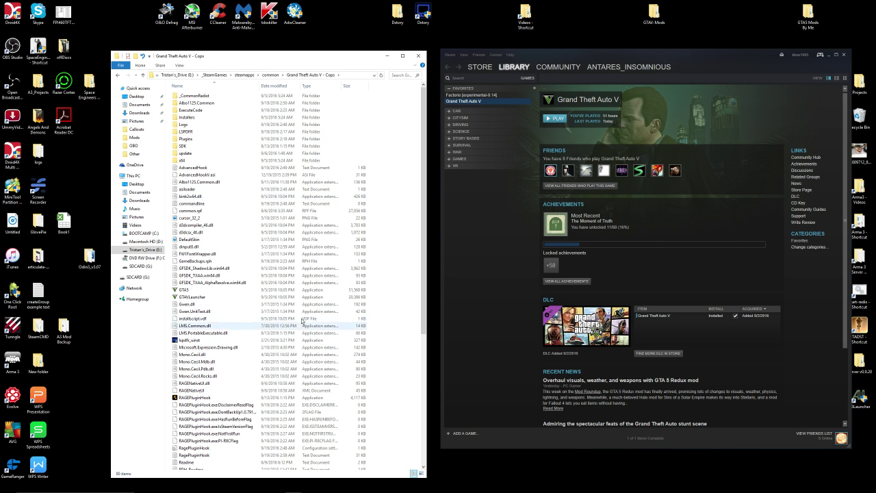
{"action": "left_click", "coordinate": [119, 74]}
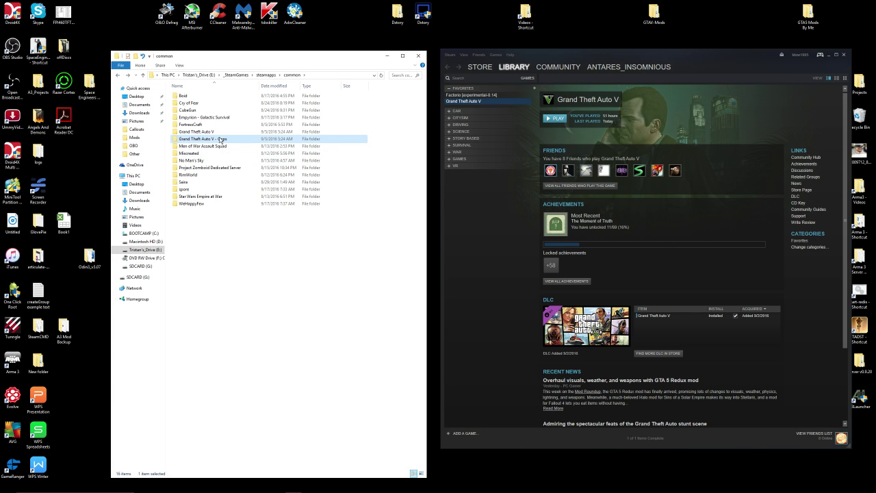
{"action": "double_click", "coordinate": [220, 139]}
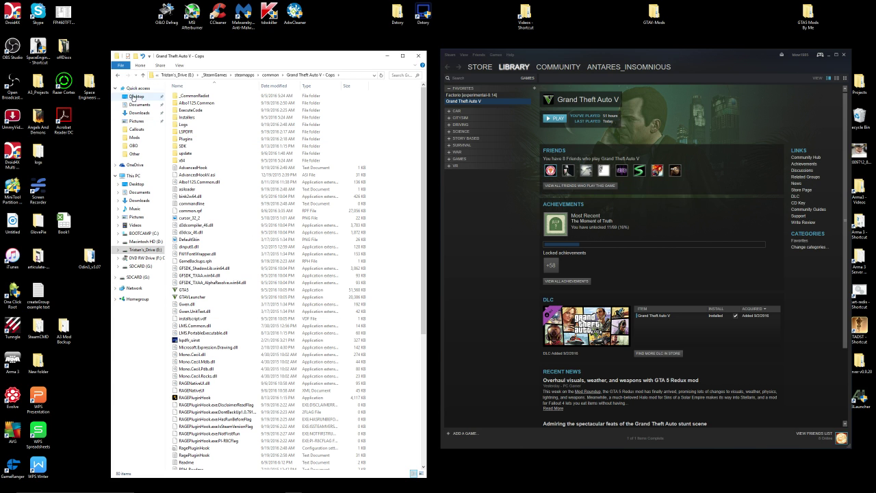
{"action": "left_click", "coordinate": [120, 76]}
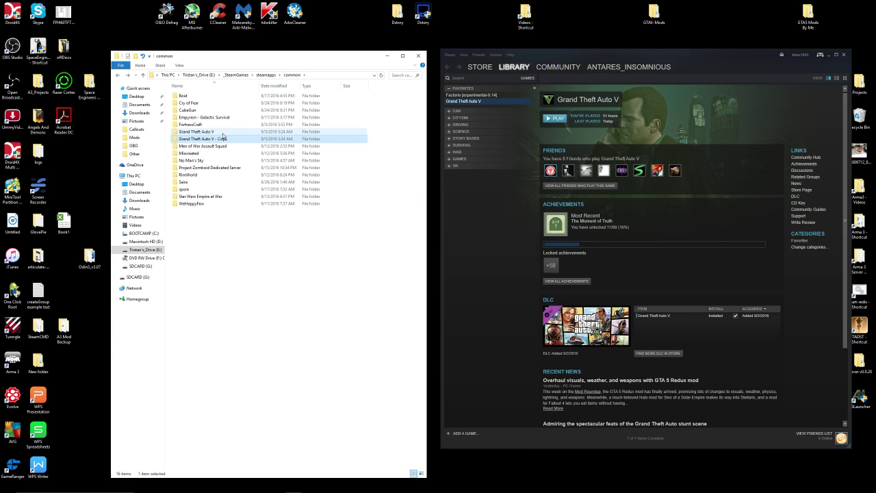
{"action": "left_click", "coordinate": [247, 133]}
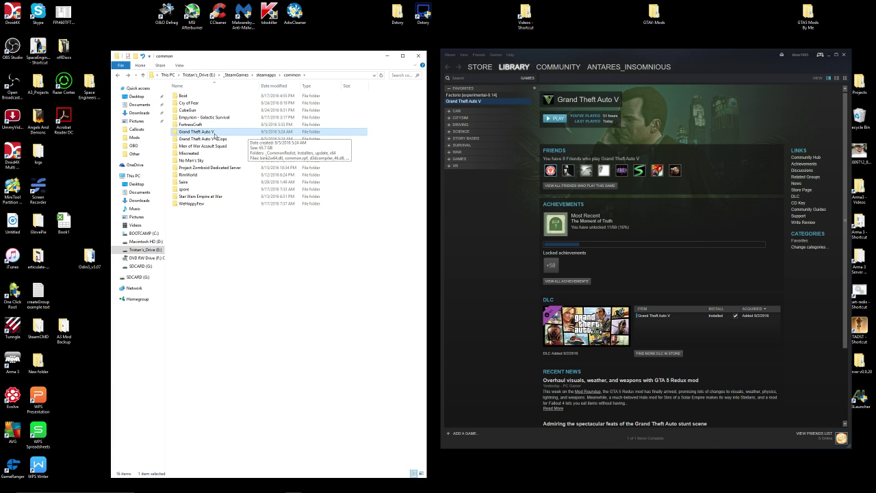
{"action": "right_click", "coordinate": [250, 135]}
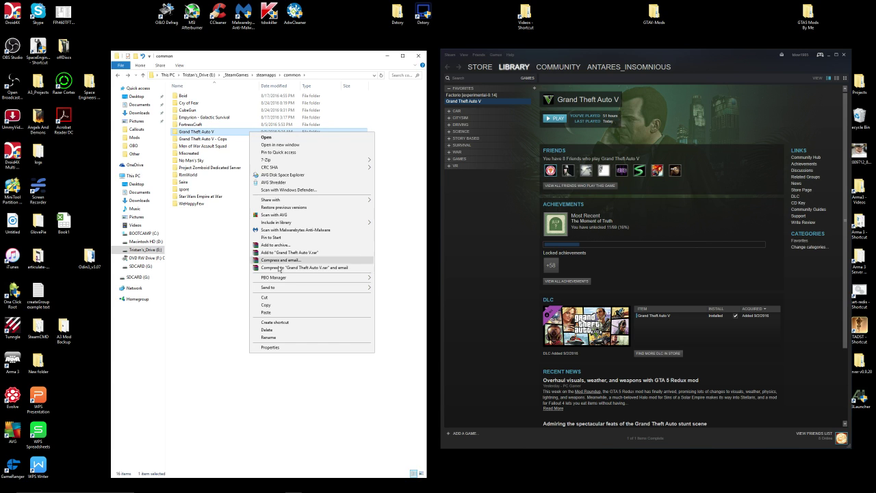
{"action": "left_click", "coordinate": [216, 322]}
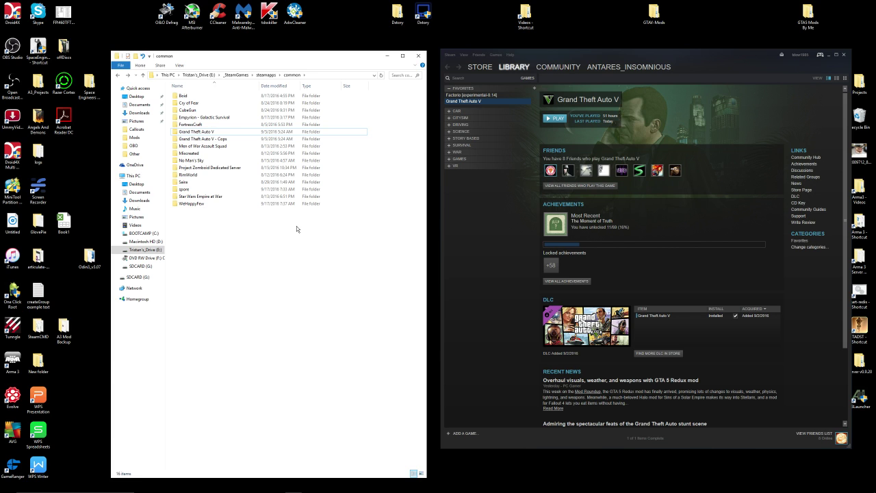
{"action": "mouse_move", "coordinate": [240, 132]}
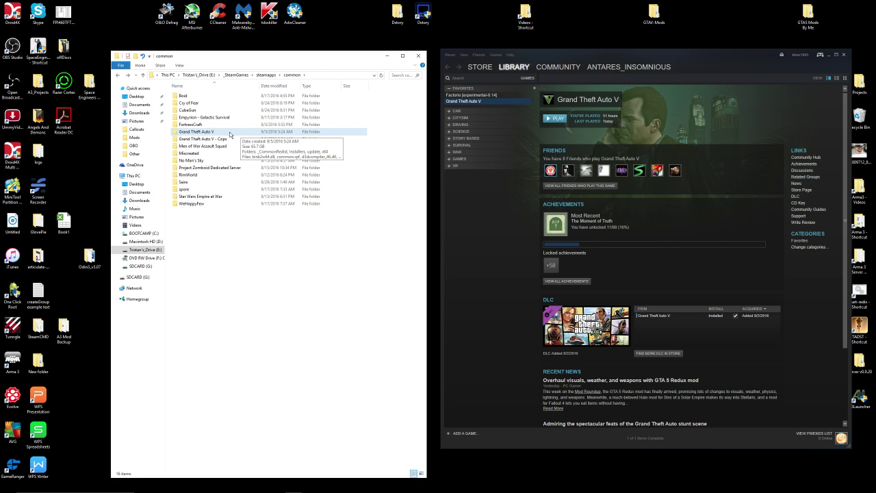
{"action": "left_click", "coordinate": [229, 134]}
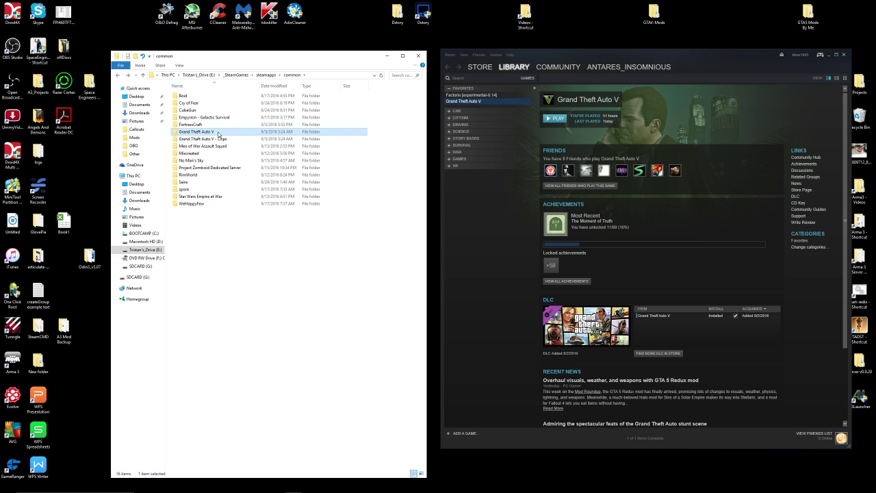
Rename the Grand Theft Auto V folder to 'Grand Theft Auto V - Vanilla'
{"action": "right_click", "coordinate": [218, 132]}
{"action": "left_click", "coordinate": [289, 337]}
{"action": "key", "text": "End"}
{"action": "type", "text": "- Vanilla"}
{"action": "left_click", "coordinate": [287, 317]}
Rename Grand Theft Auto V - Cops to 'Grand Theft Auto V' by removing the suffix
{"action": "left_click", "coordinate": [229, 139]}
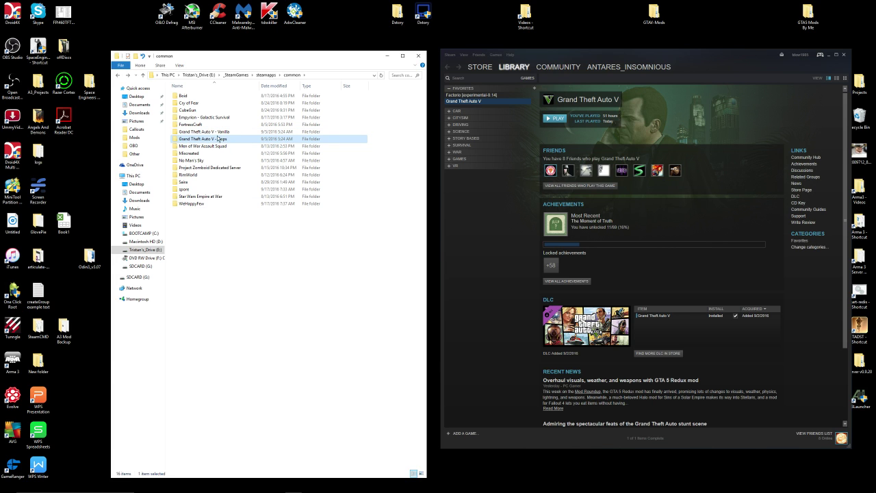
{"action": "right_click", "coordinate": [222, 141]}
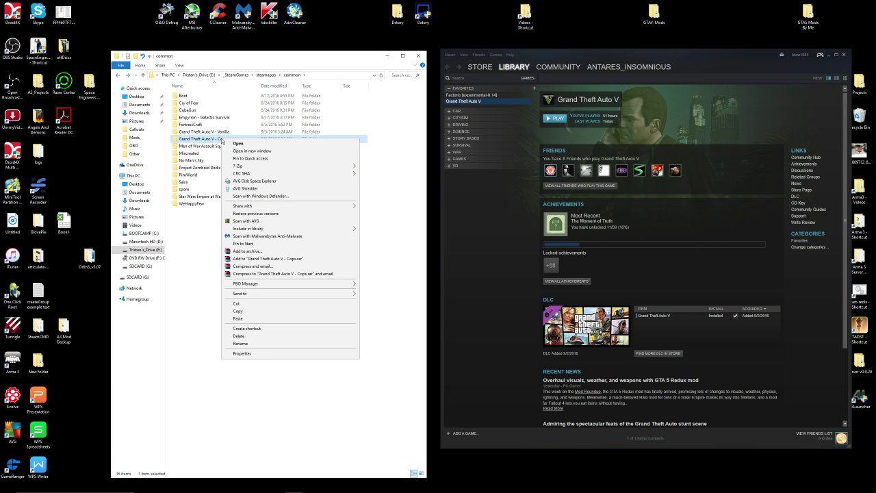
{"action": "left_click", "coordinate": [209, 142]}
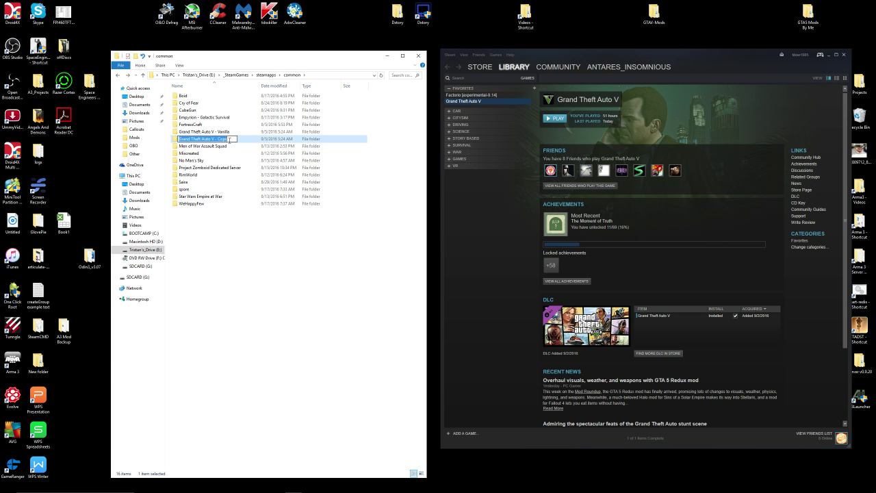
{"action": "left_click", "coordinate": [231, 140]}
{"action": "key", "text": "BackSpace"}
{"action": "key", "text": "BackSpace"}
{"action": "key", "text": "BackSpace"}
{"action": "key", "text": "BackSpace"}
{"action": "key", "text": "BackSpace"}
{"action": "key", "text": "BackSpace"}
{"action": "left_click", "coordinate": [231, 248]}
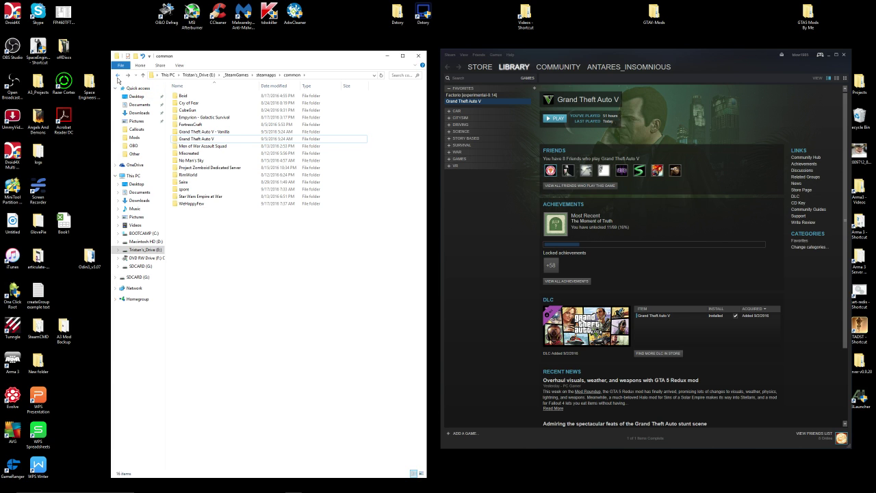
Navigate from _SteamGames into steamapps and common, then back up to steamapps
{"action": "left_click", "coordinate": [237, 75]}
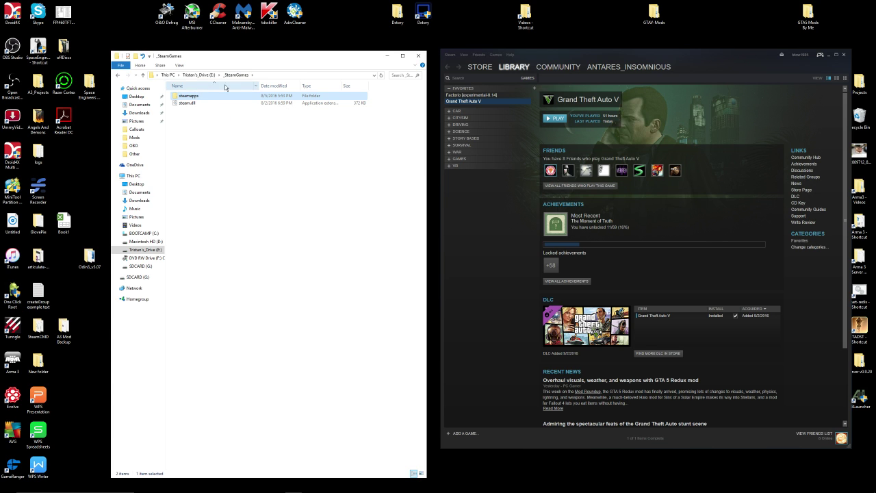
{"action": "double_click", "coordinate": [191, 98]}
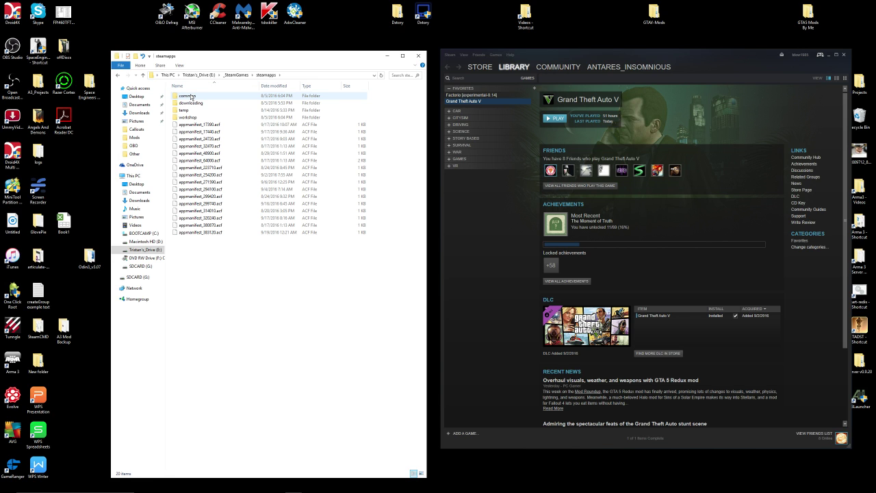
{"action": "left_click", "coordinate": [193, 97]}
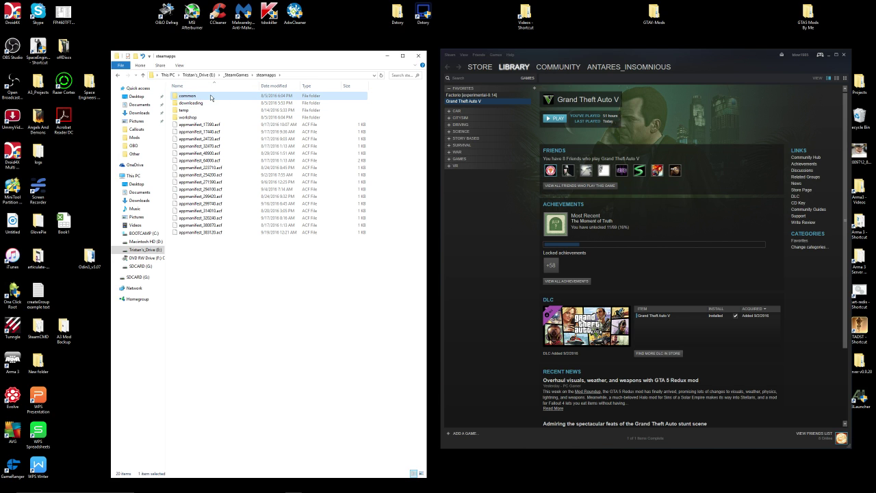
{"action": "double_click", "coordinate": [190, 99]}
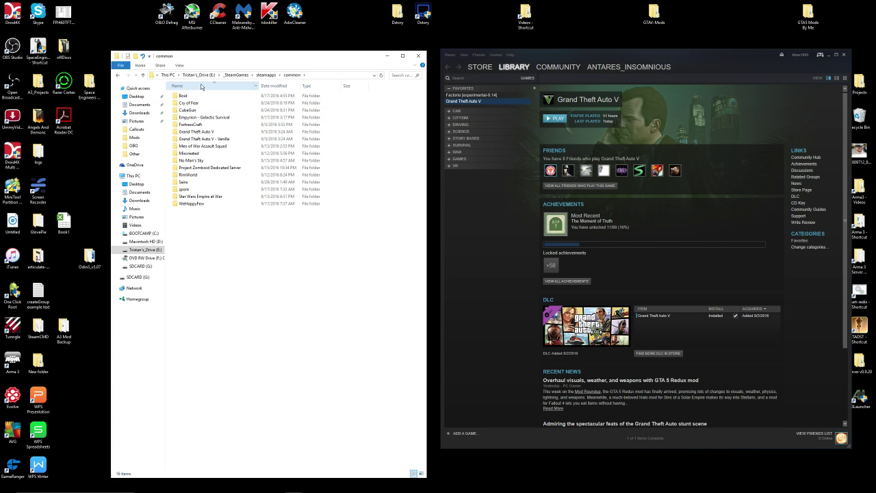
{"action": "left_click", "coordinate": [267, 75]}
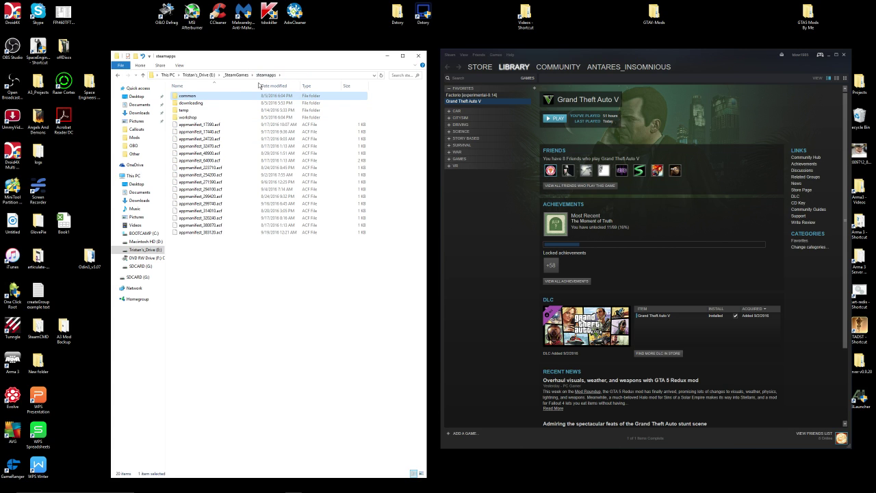
Send the common folder to the desktop as a shortcut and close File Explorer
{"action": "right_click", "coordinate": [202, 98]}
{"action": "mouse_move", "coordinate": [283, 253]}
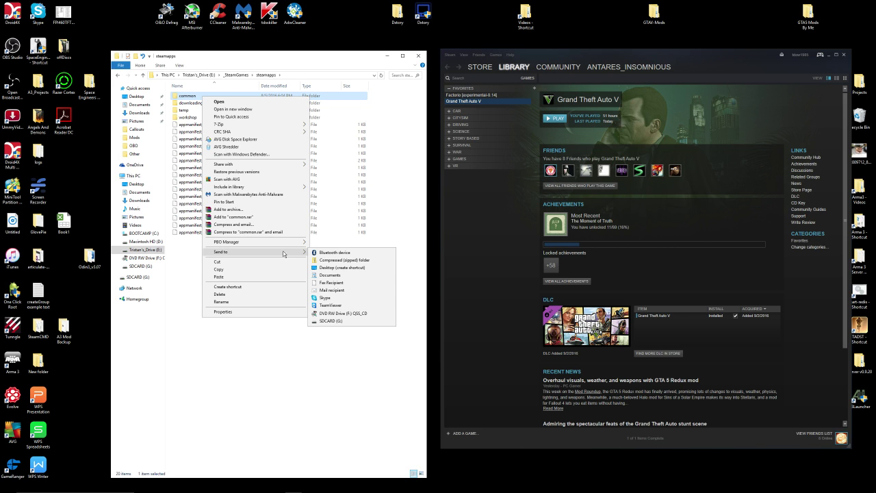
{"action": "left_click", "coordinate": [327, 268]}
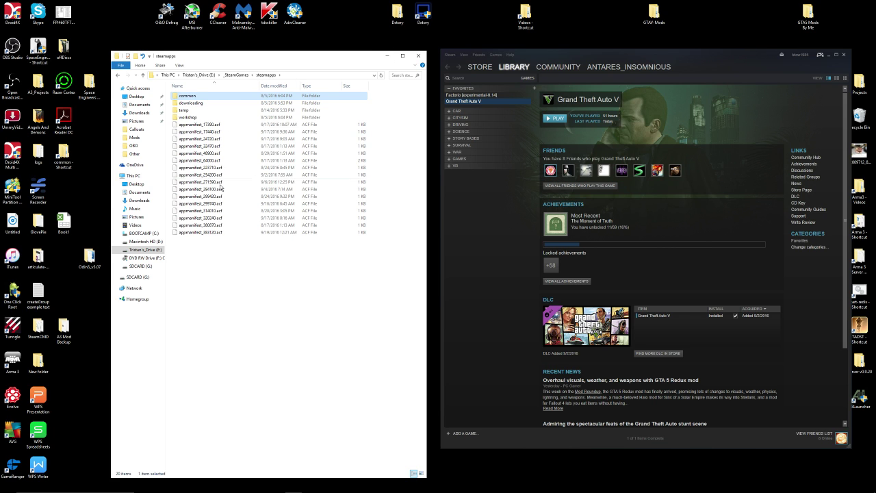
{"action": "left_click", "coordinate": [419, 56]}
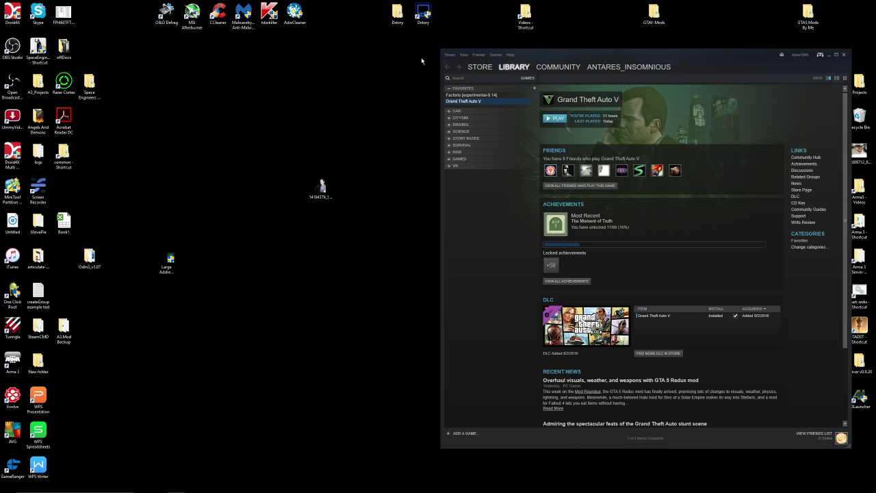
Rename the shortcut 'SteamGames - External HD', place it beside Videos - Shortcut, and minimize Steam
{"action": "left_click_drag", "start_coordinate": [63, 154], "coordinate": [392, 120]}
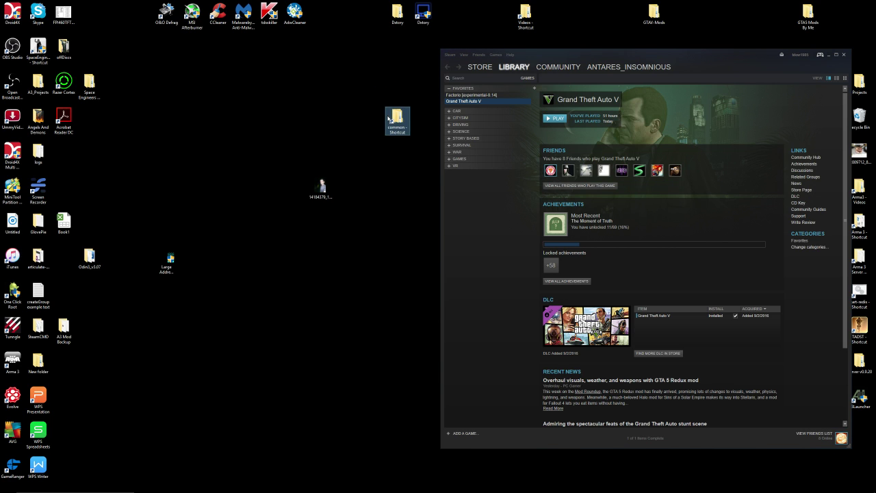
{"action": "right_click", "coordinate": [391, 121]}
{"action": "left_click", "coordinate": [411, 299]}
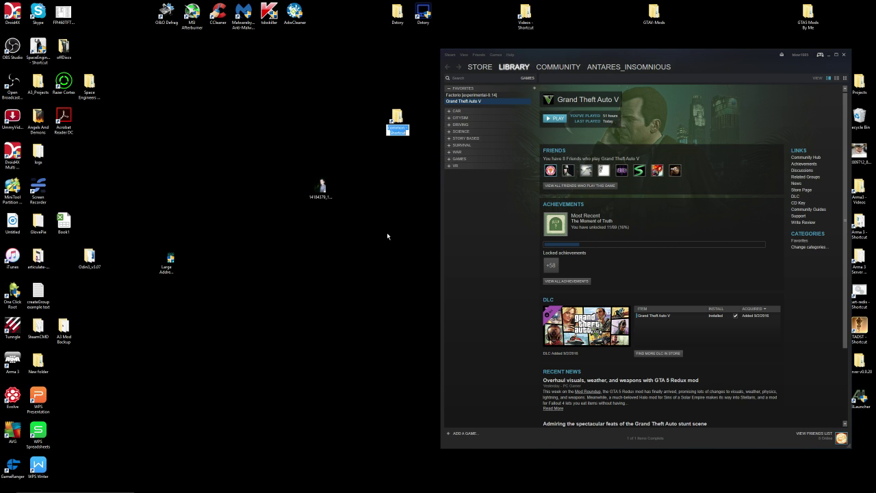
{"action": "type", "text": "SteamGames - External HD"}
{"action": "key", "text": "Return"}
{"action": "left_click_drag", "start_coordinate": [397, 118], "coordinate": [498, 31]}
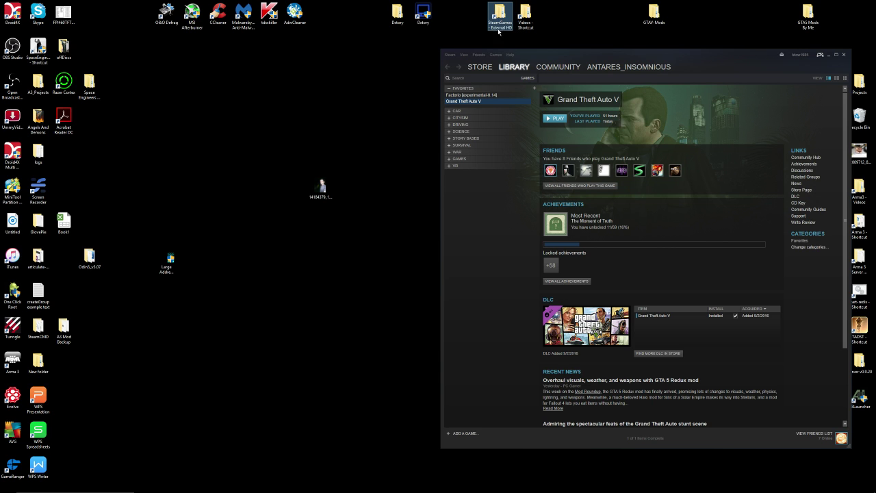
{"action": "left_click", "coordinate": [305, 159]}
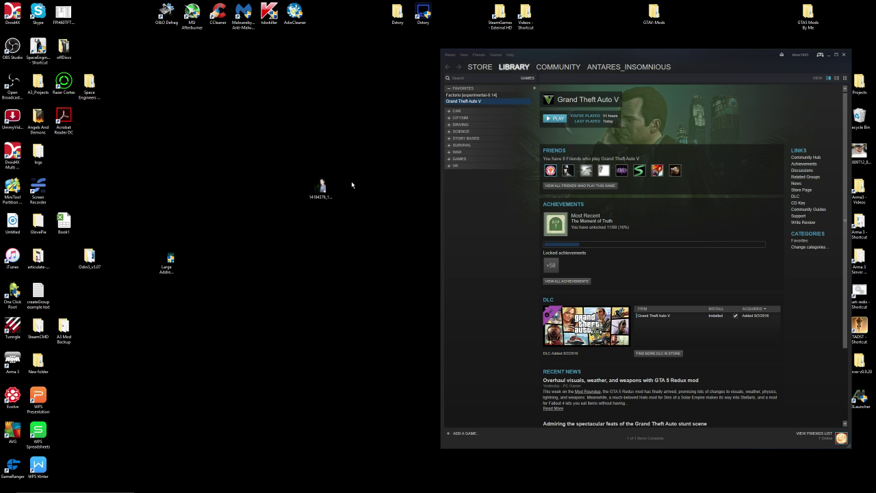
{"action": "left_click", "coordinate": [829, 55]}
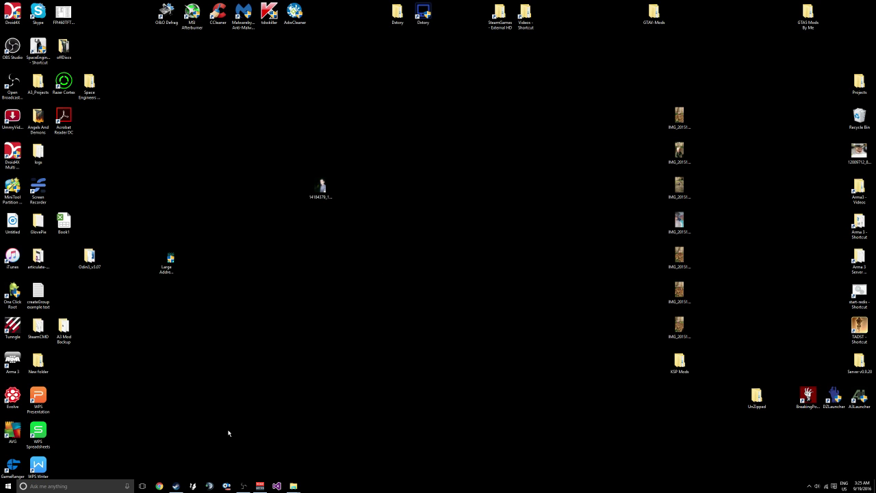
In Chrome, load google.com and search for 'lspdfr'
{"action": "left_click", "coordinate": [159, 486]}
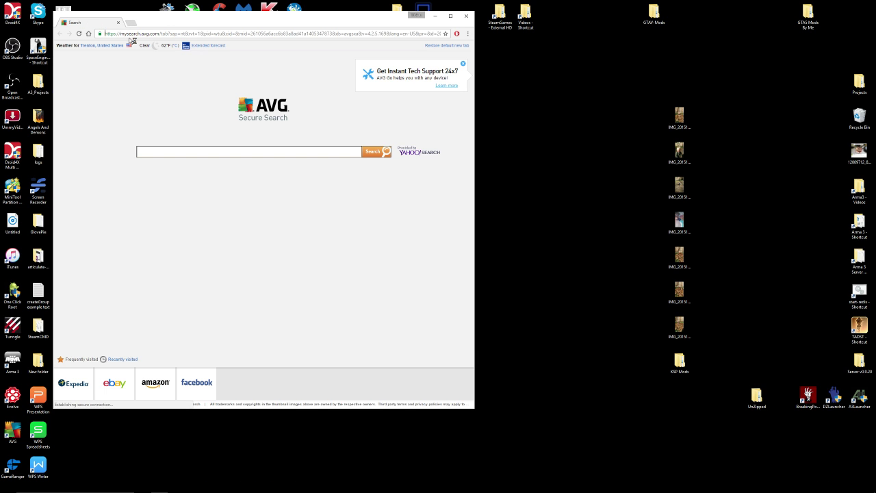
{"action": "left_click", "coordinate": [186, 34]}
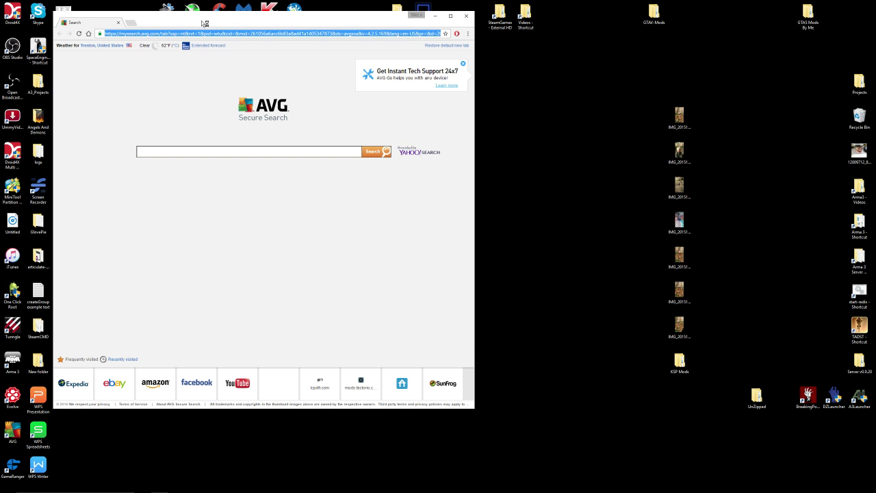
{"action": "type", "text": "google"}
{"action": "key", "text": "Return"}
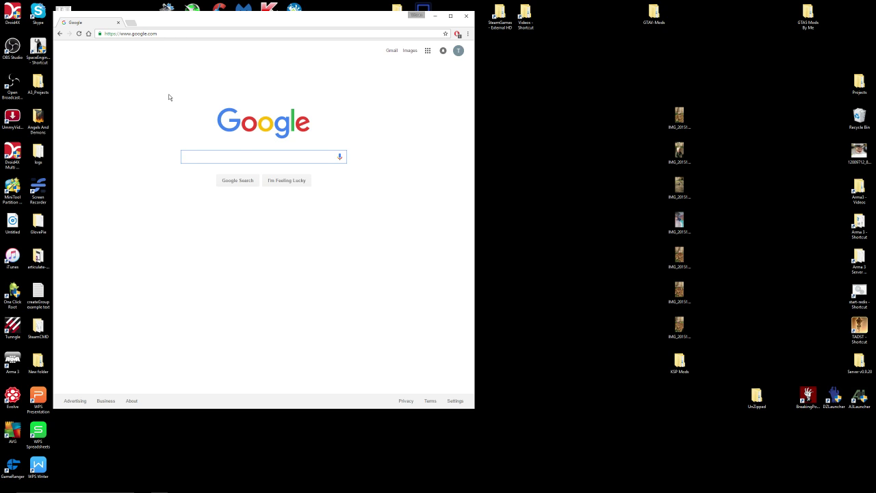
{"action": "type", "text": "lspdfr"}
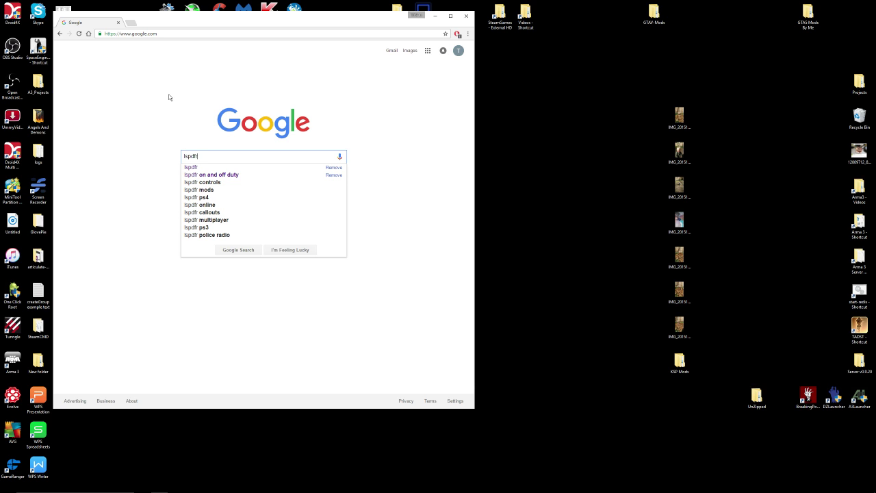
{"action": "key", "text": "Return"}
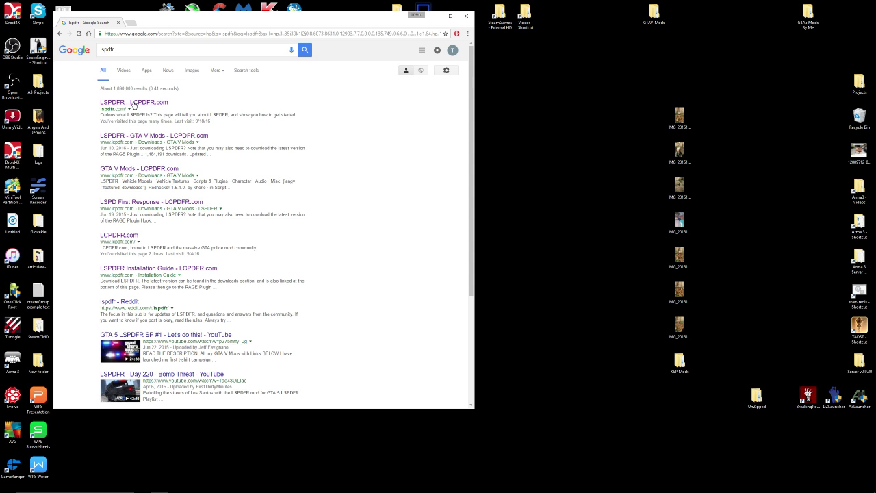
Open the top LSPDFR result, then the LSPD First Response file page's About This File section
{"action": "left_click", "coordinate": [136, 105]}
{"action": "left_click", "coordinate": [145, 106]}
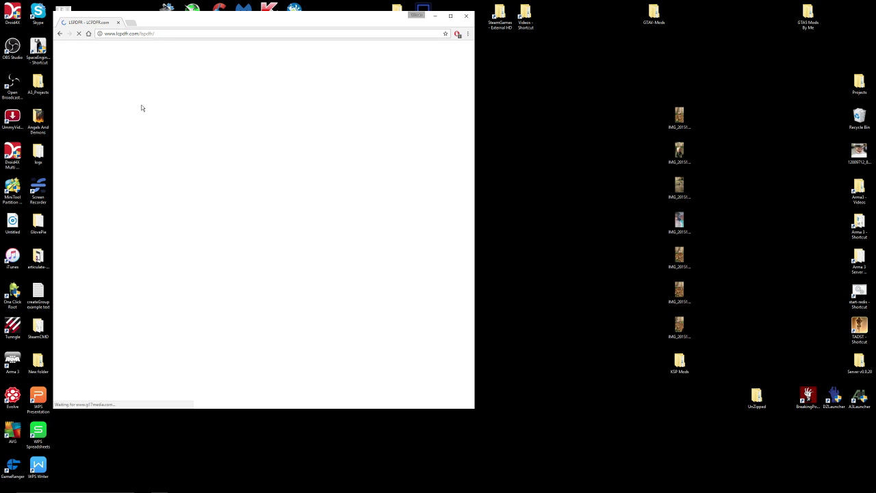
{"action": "left_click_drag", "start_coordinate": [472, 97], "coordinate": [483, 246]}
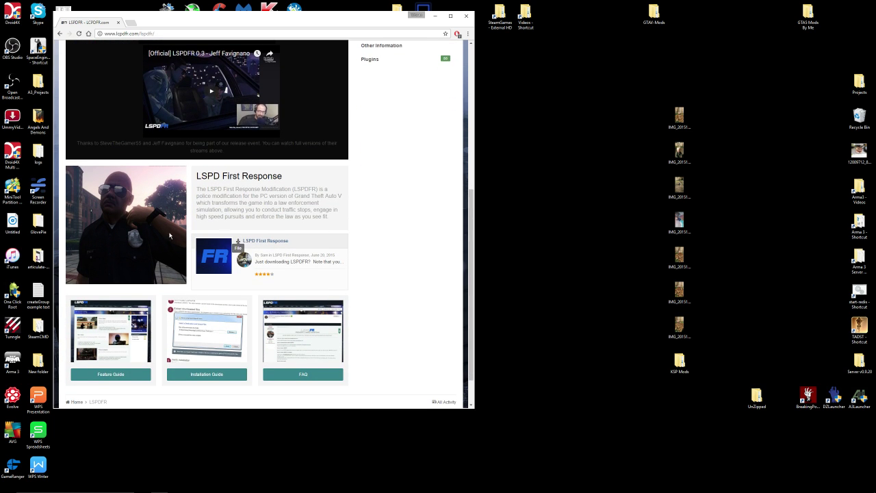
{"action": "scroll", "coordinate": [472, 201], "scroll_direction": "up", "scroll_amount": 2}
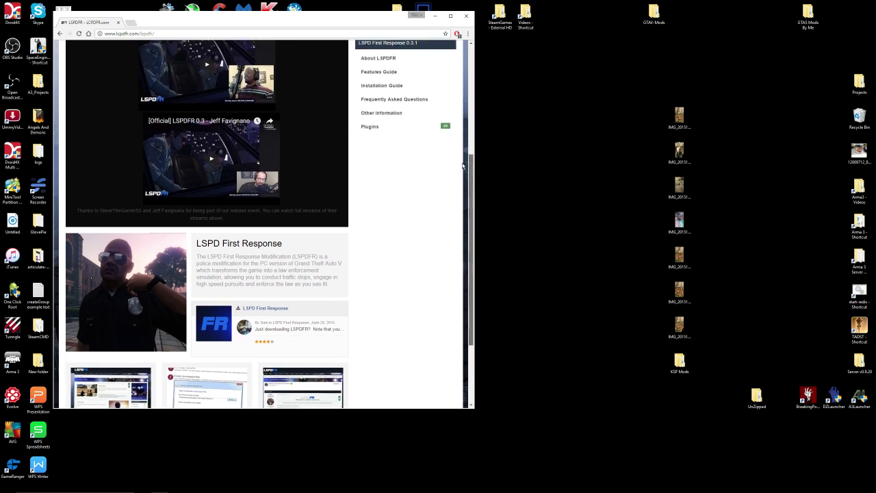
{"action": "scroll", "coordinate": [472, 202], "scroll_direction": "down", "scroll_amount": 3}
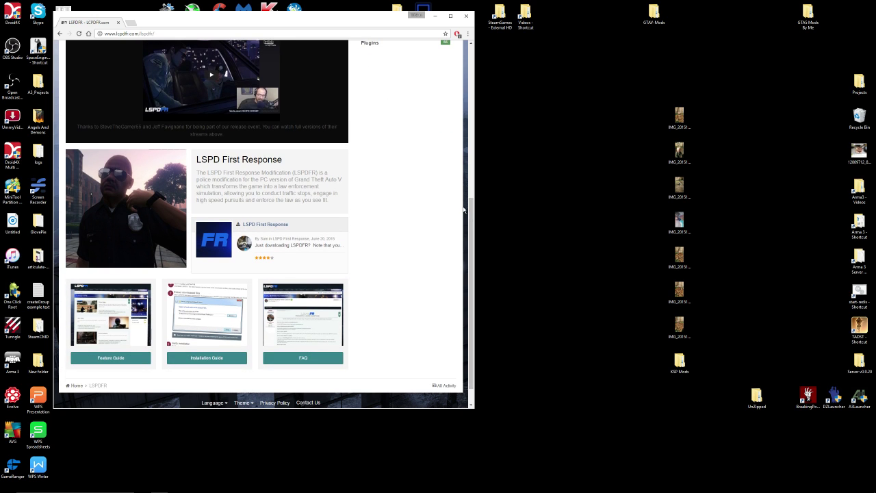
{"action": "left_click", "coordinate": [265, 226]}
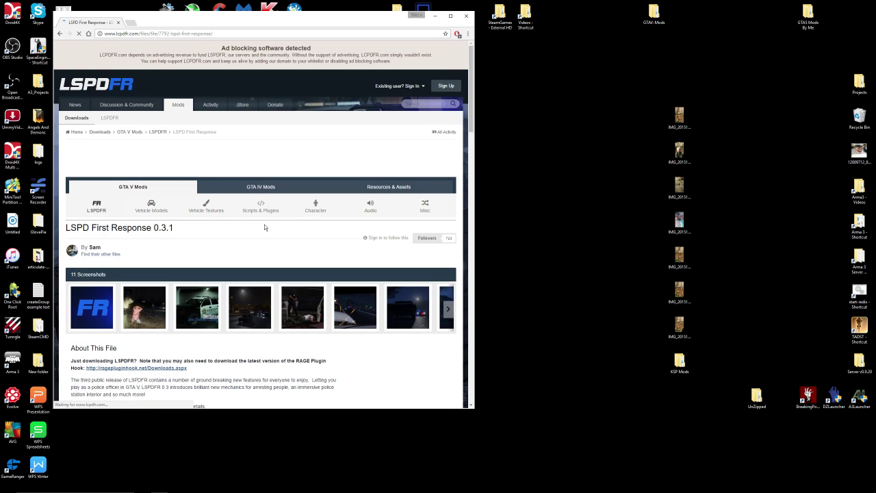
{"action": "scroll", "coordinate": [471, 115], "scroll_direction": "down", "scroll_amount": 1}
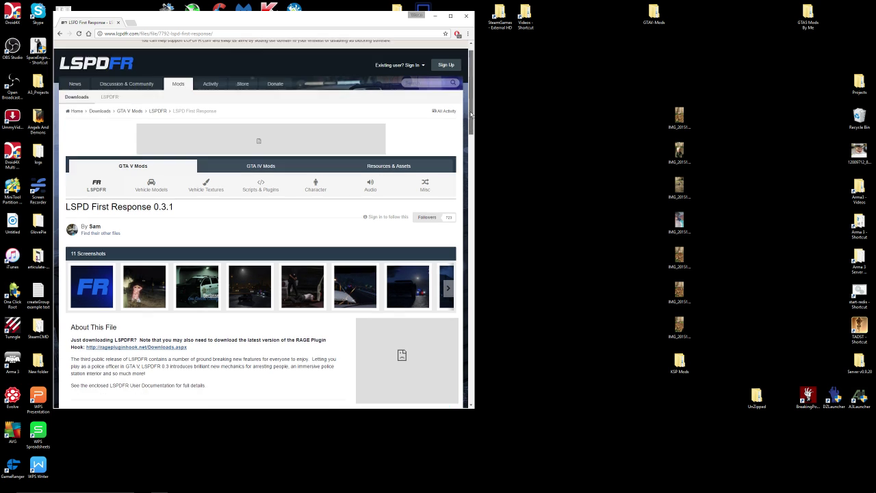
{"action": "scroll", "coordinate": [471, 115], "scroll_direction": "down", "scroll_amount": 3}
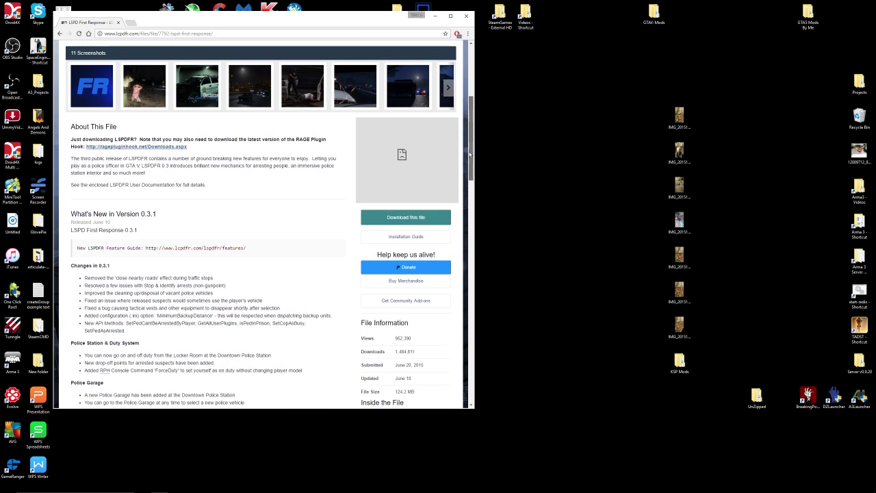
Start the LSPD First Response download and agree to the download terms
{"action": "left_click", "coordinate": [404, 218]}
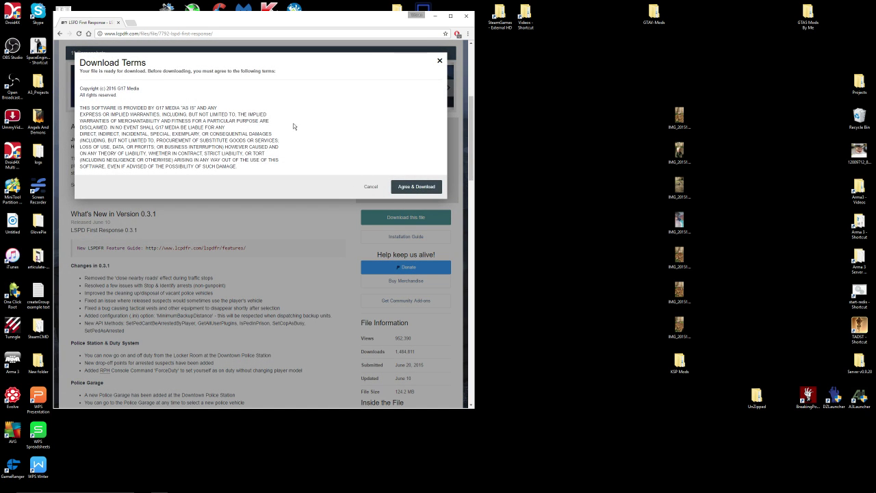
{"action": "left_click", "coordinate": [404, 187]}
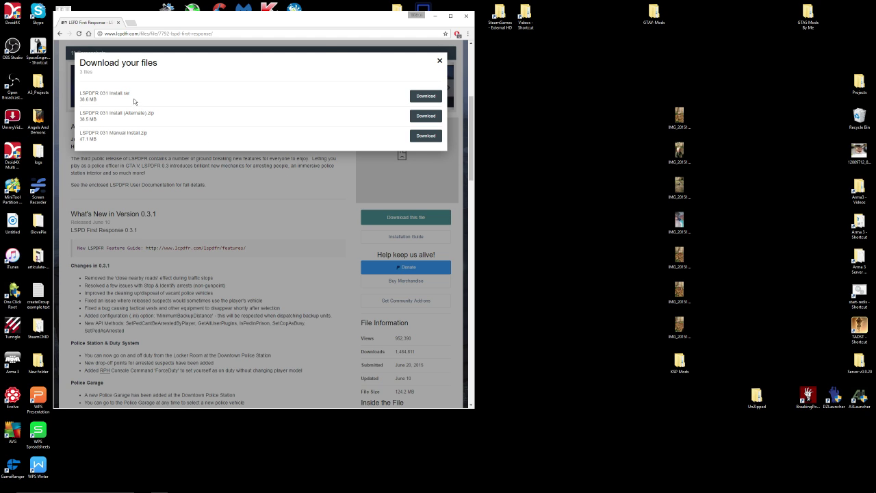
{"action": "left_click_drag", "start_coordinate": [79, 93], "coordinate": [157, 123]}
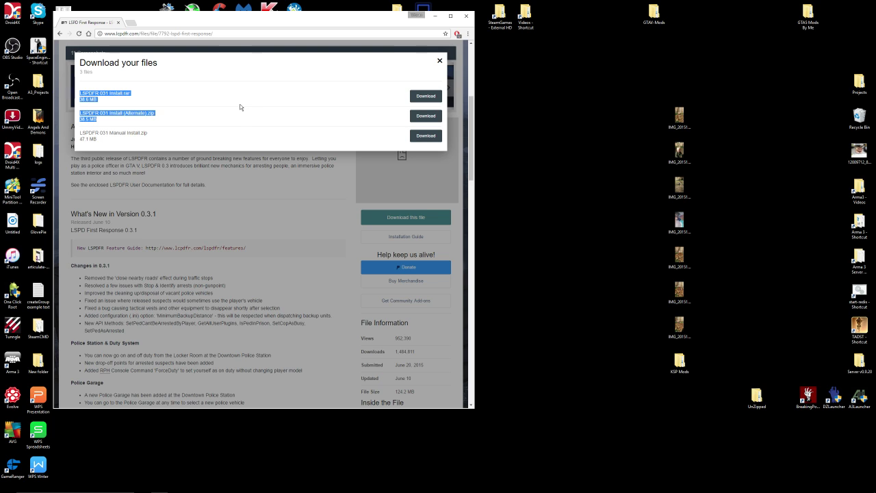
{"action": "left_click", "coordinate": [233, 118]}
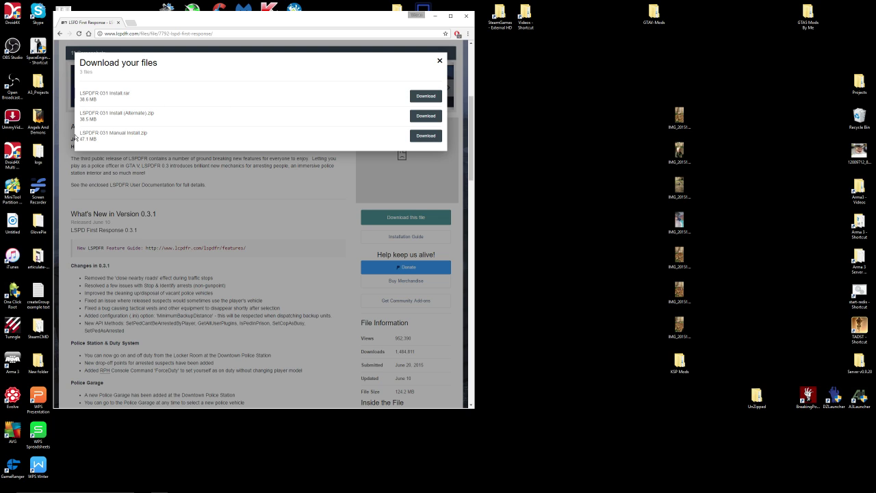
Highlight the install file entries, then download 'LSPDFR 031 Manual Install.zip'
{"action": "left_click_drag", "start_coordinate": [80, 91], "coordinate": [115, 134]}
{"action": "left_click", "coordinate": [78, 135]}
{"action": "left_click_drag", "start_coordinate": [79, 92], "coordinate": [118, 140]}
{"action": "left_click", "coordinate": [117, 123]}
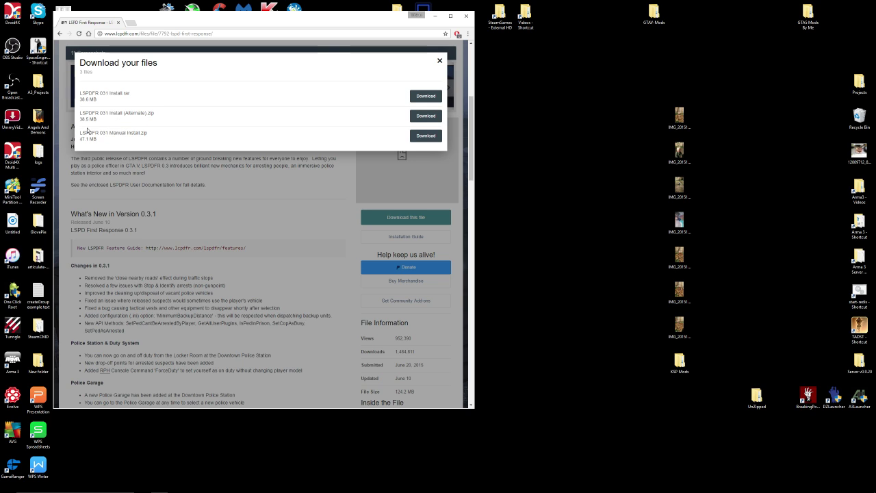
{"action": "left_click_drag", "start_coordinate": [79, 92], "coordinate": [102, 139]}
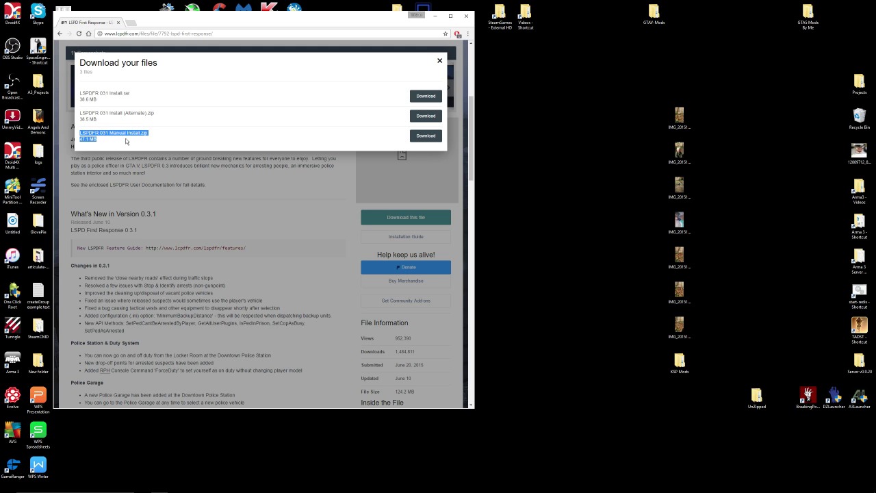
{"action": "left_click", "coordinate": [176, 139]}
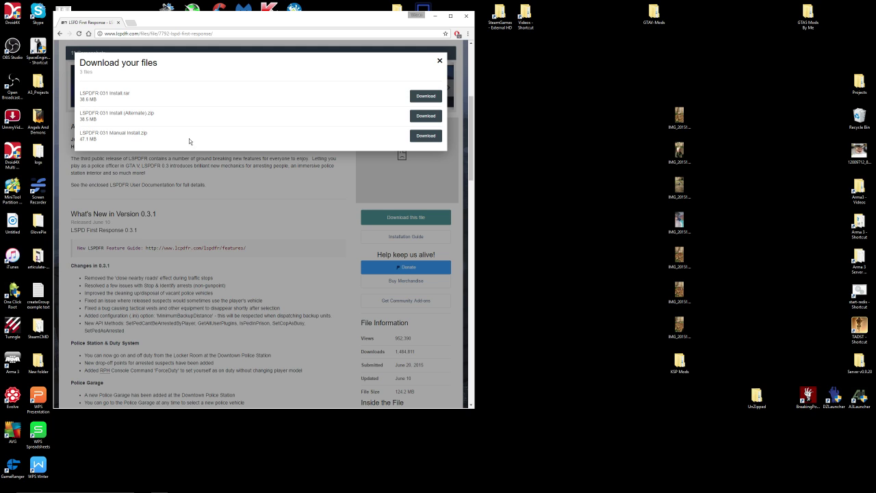
{"action": "left_click", "coordinate": [419, 139]}
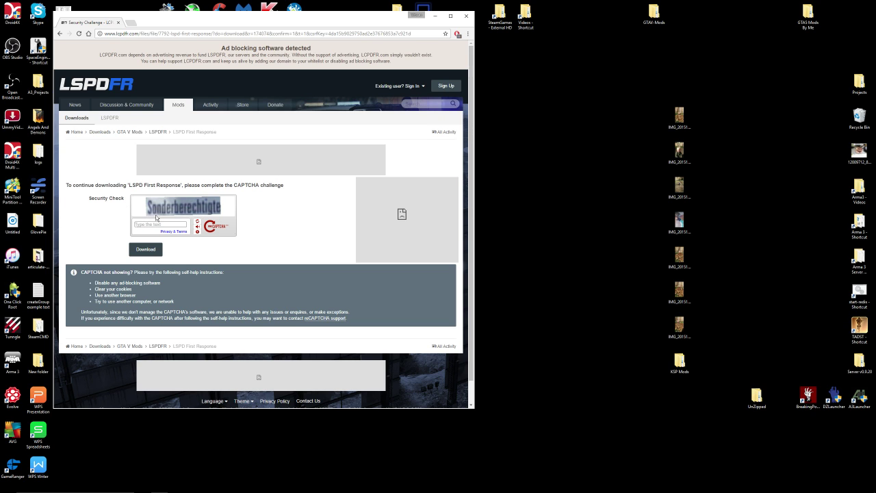
Answer a fresh CAPTCHA with '372' to start the LSPDFR 031 Manual Install zip download
{"action": "left_click", "coordinate": [198, 222]}
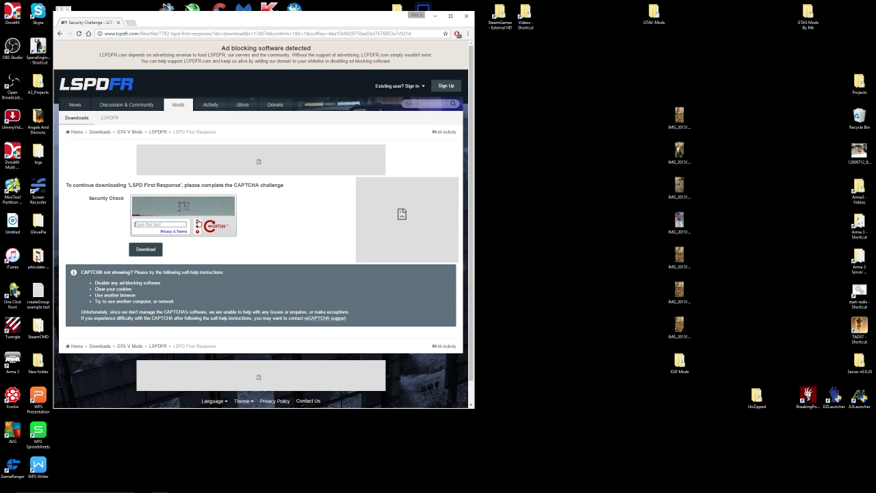
{"action": "left_click", "coordinate": [176, 223]}
{"action": "type", "text": "372"}
{"action": "left_click", "coordinate": [144, 249]}
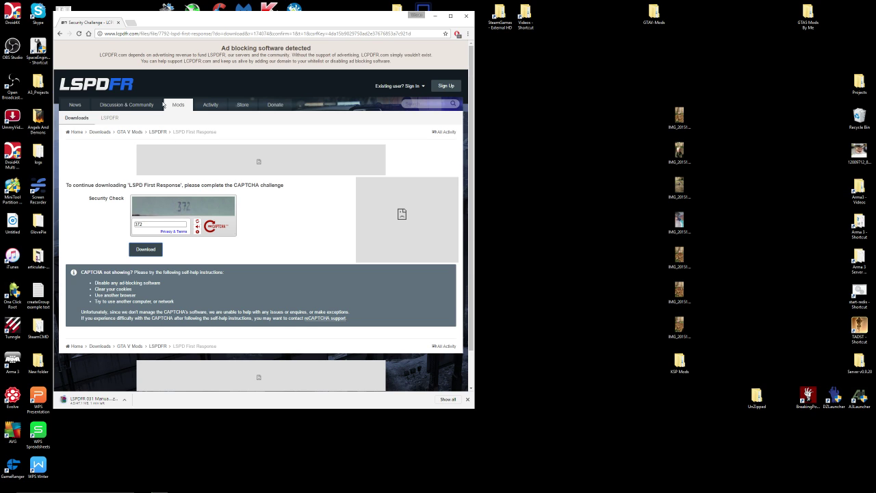
{"action": "left_click", "coordinate": [123, 34]}
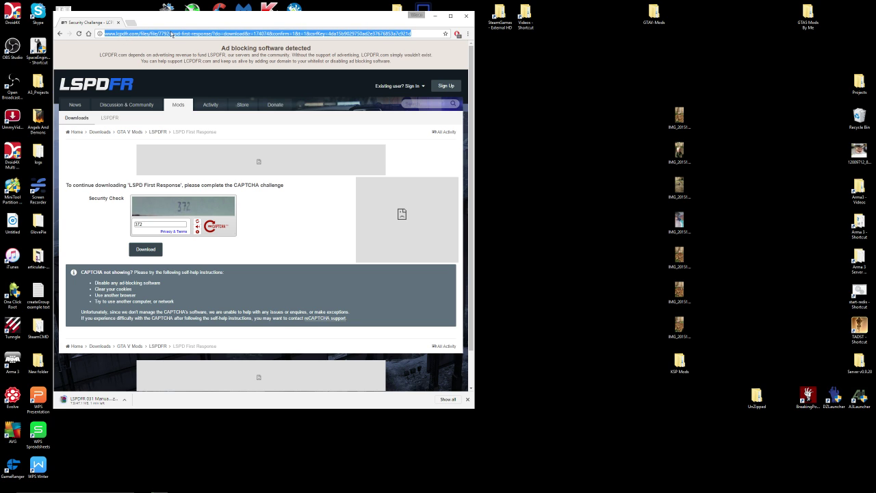
Go to Google and search for ragepluginhook
{"action": "type", "text": "google.com"}
{"action": "key", "text": "Return"}
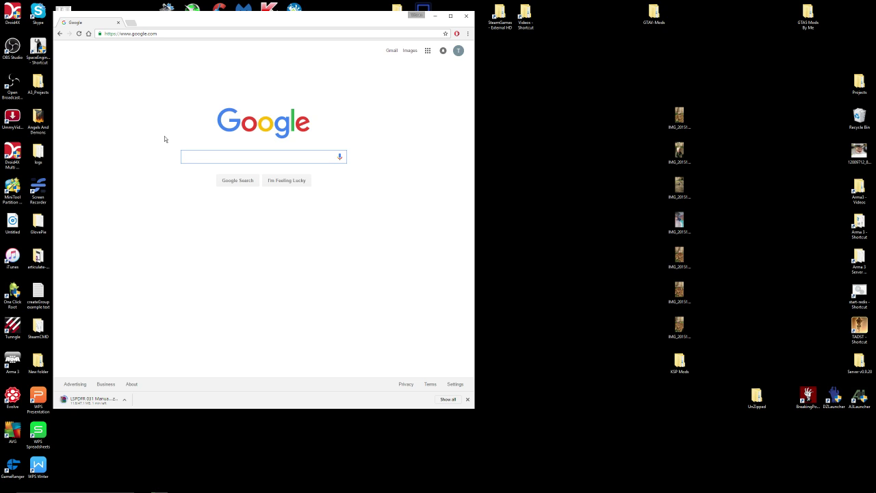
{"action": "type", "text": "rageplu"}
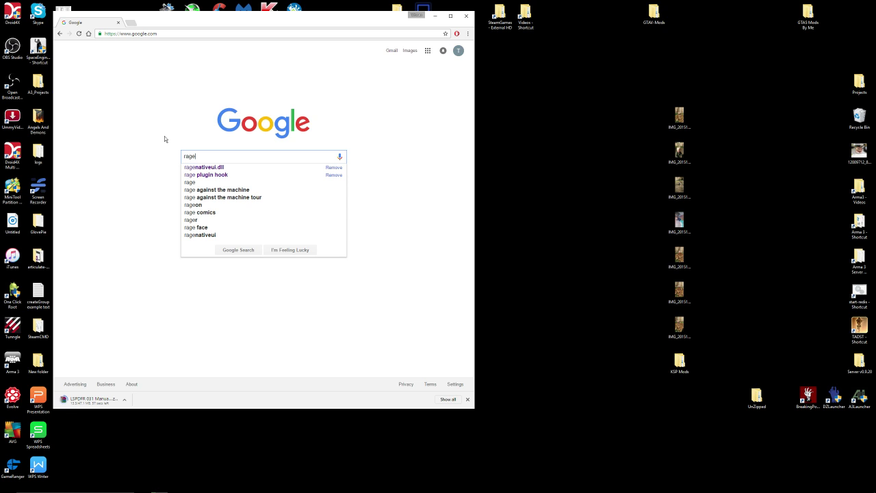
{"action": "type", "text": "ook"}
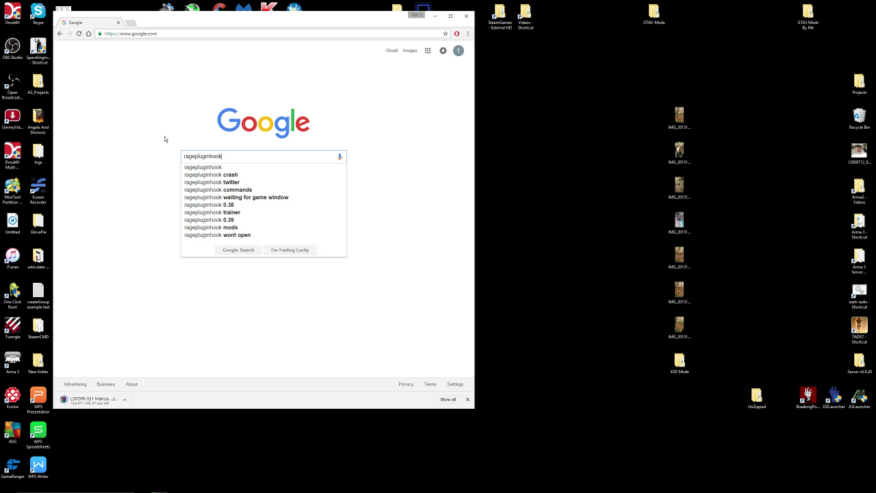
{"action": "key", "text": "Return"}
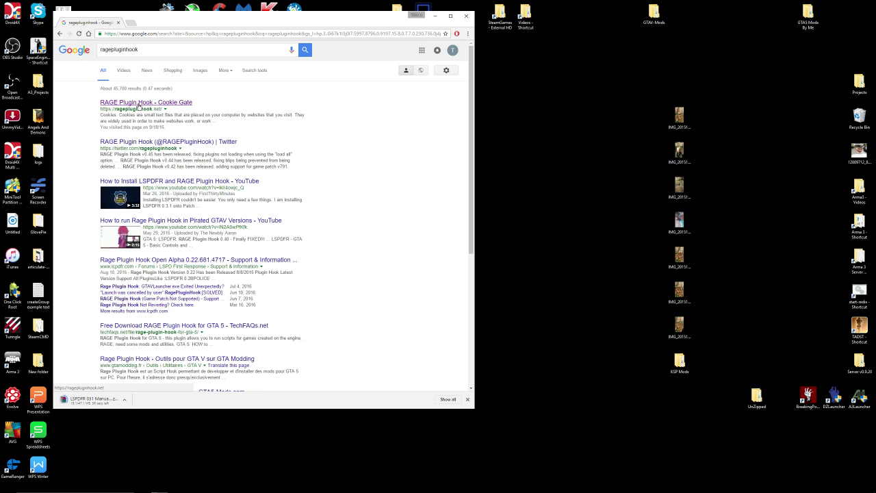
Open the RAGE Plugin Hook site and download the Open Alpha 0.45.1000.9441 zip
{"action": "left_click", "coordinate": [139, 105]}
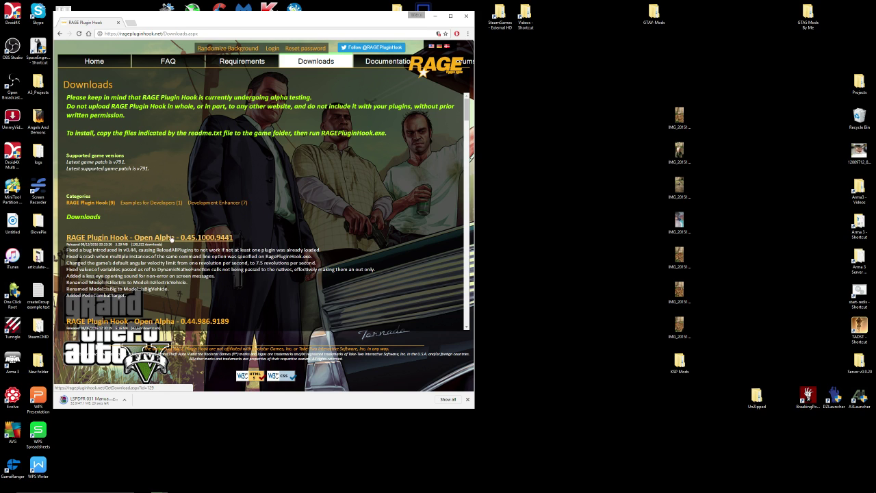
{"action": "left_click", "coordinate": [178, 241]}
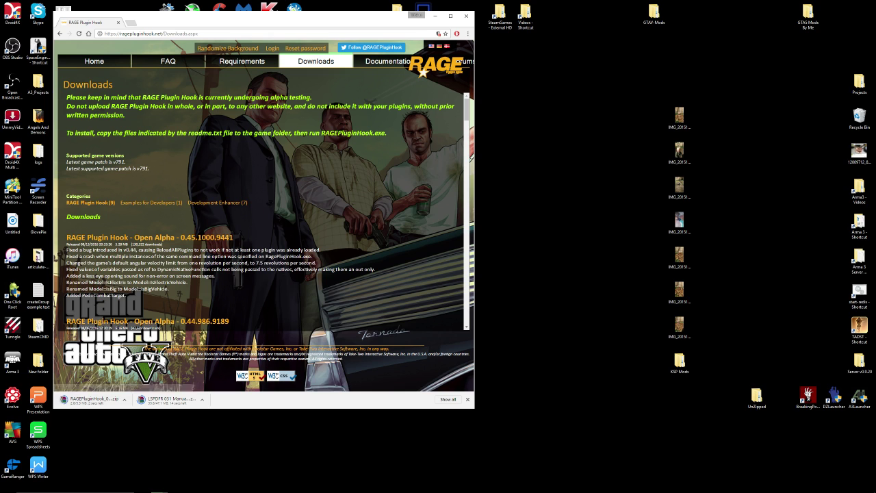
{"action": "left_click", "coordinate": [202, 34]}
Go to Google and search for openiv
{"action": "type", "text": "goog"}
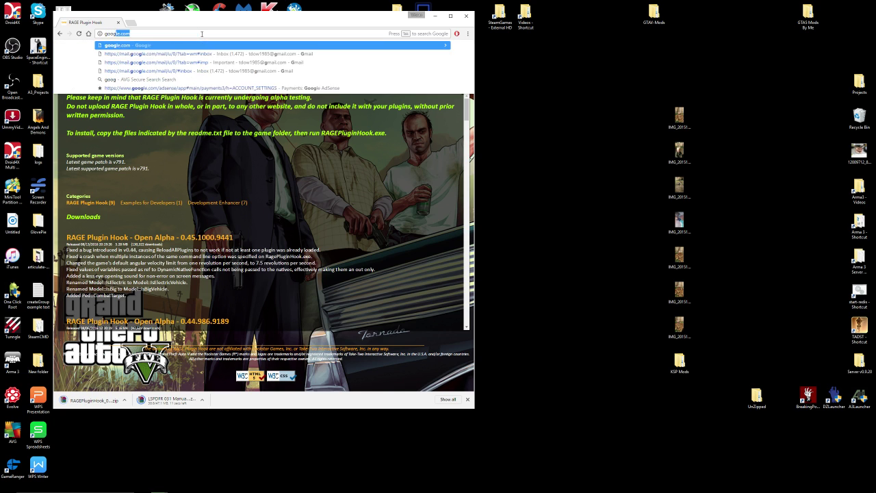
{"action": "key", "text": "Return"}
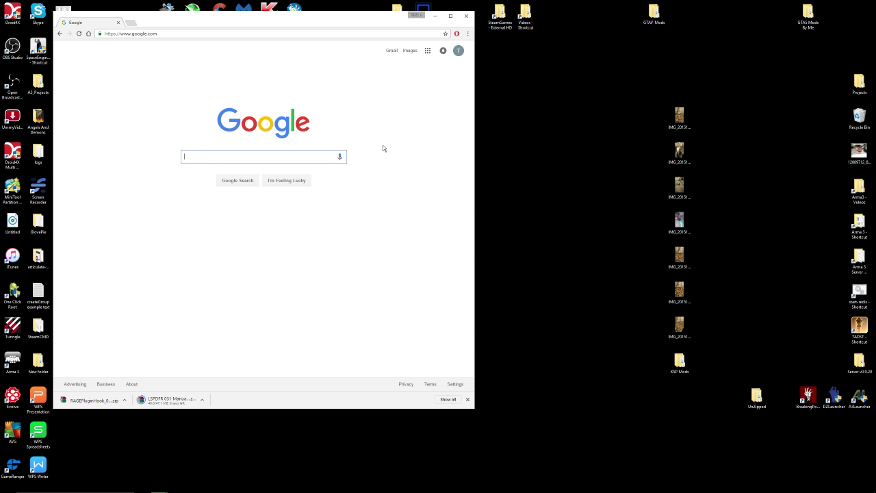
{"action": "type", "text": "openiv"}
{"action": "key", "text": "Return"}
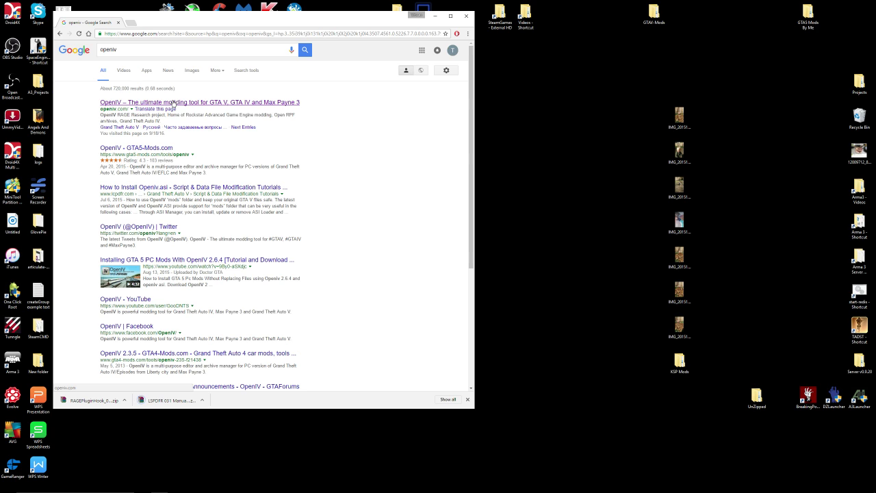
Open openiv.com in a new tab, translate it to English, and download the OpenIV 2.8 installer
{"action": "middle_click", "coordinate": [154, 103]}
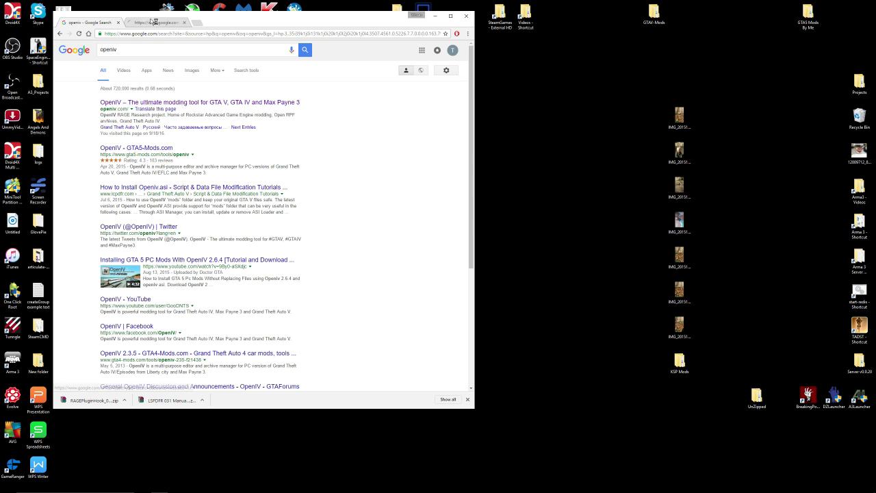
{"action": "left_click", "coordinate": [148, 22]}
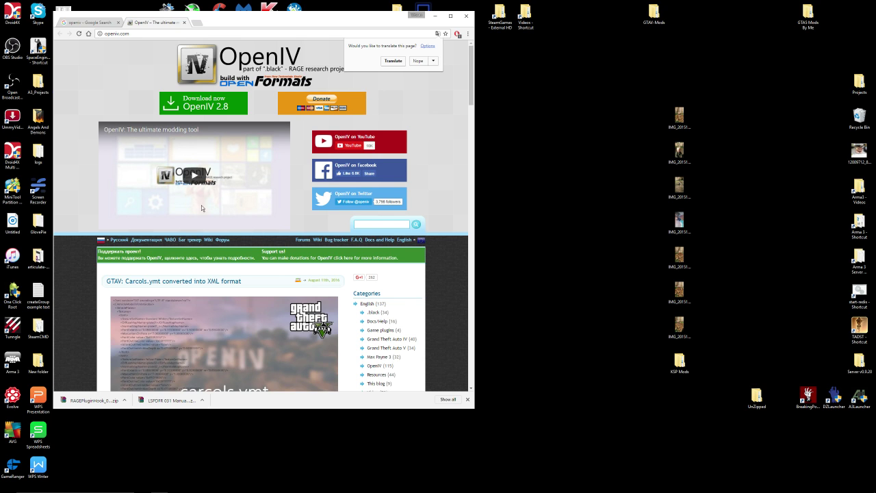
{"action": "left_click", "coordinate": [387, 61]}
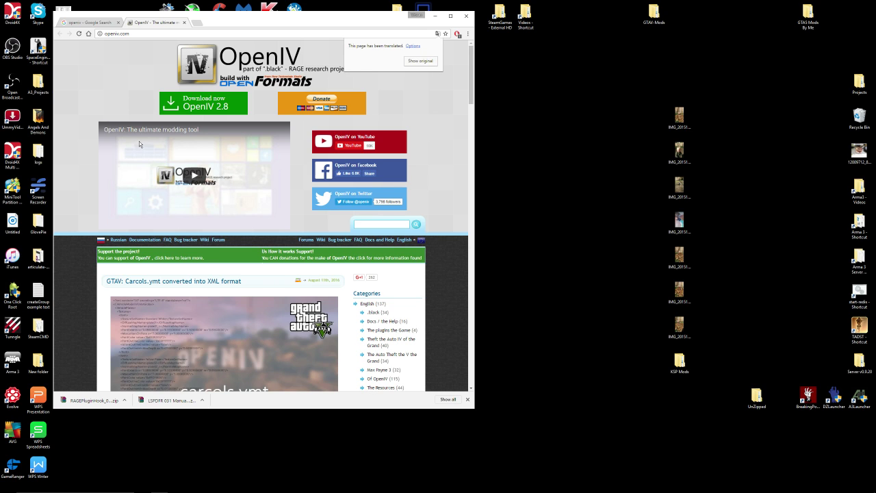
{"action": "left_click", "coordinate": [194, 108]}
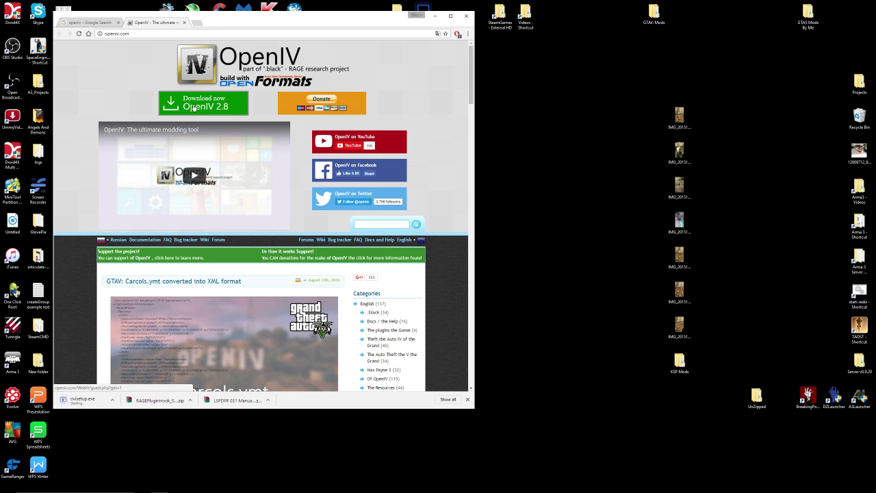
{"action": "left_click", "coordinate": [141, 35]}
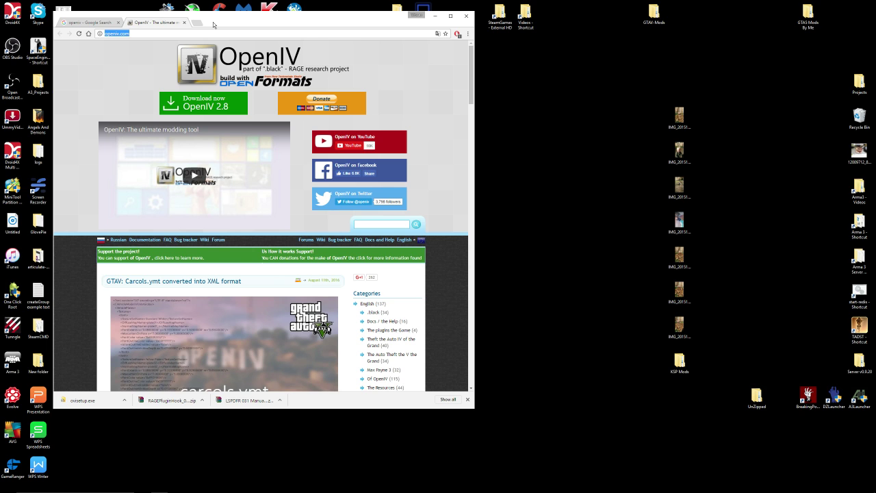
Close the OpenIV tab and search Google for lspdfr instead of openiv
{"action": "left_click", "coordinate": [185, 23]}
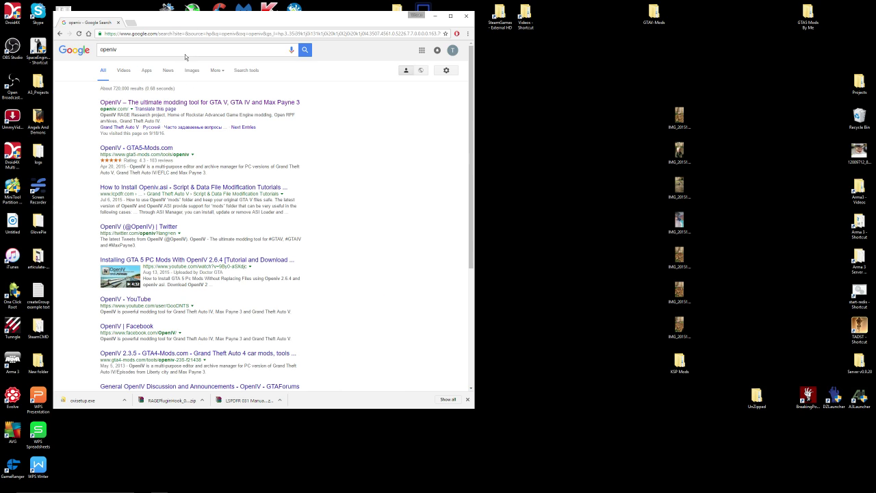
{"action": "double_click", "coordinate": [185, 54]}
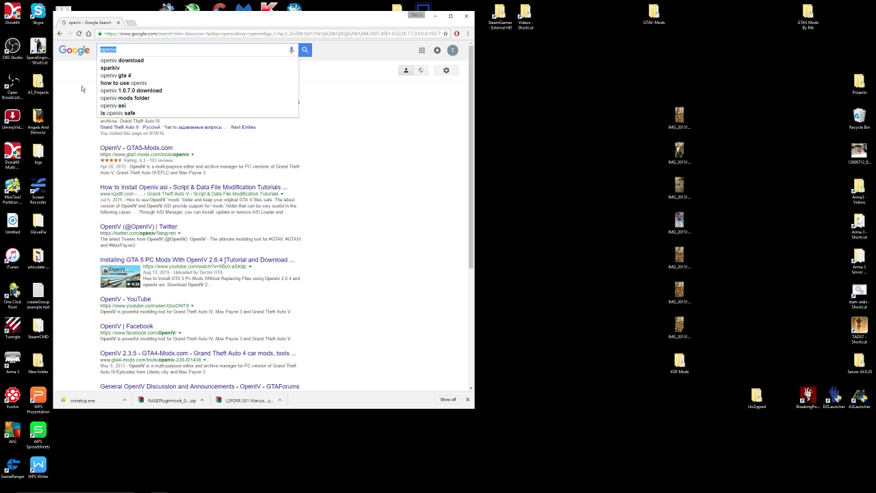
{"action": "type", "text": "cu"}
{"action": "key", "text": "BackSpace"}
{"action": "key", "text": "BackSpace"}
{"action": "type", "text": "lspdfr"}
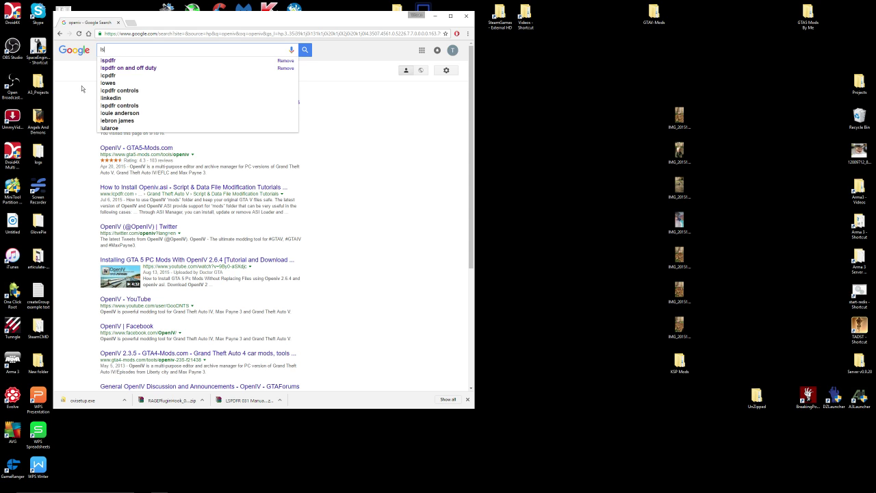
{"action": "key", "text": "Return"}
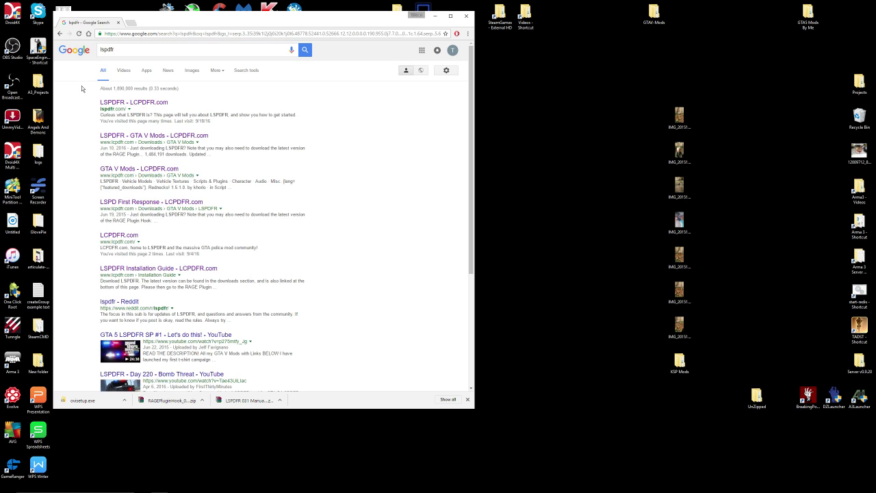
Open the LSPDFR page on LCPDFR.com and browse to Mods > GTA V Scripts & Plugins
{"action": "left_click", "coordinate": [127, 104]}
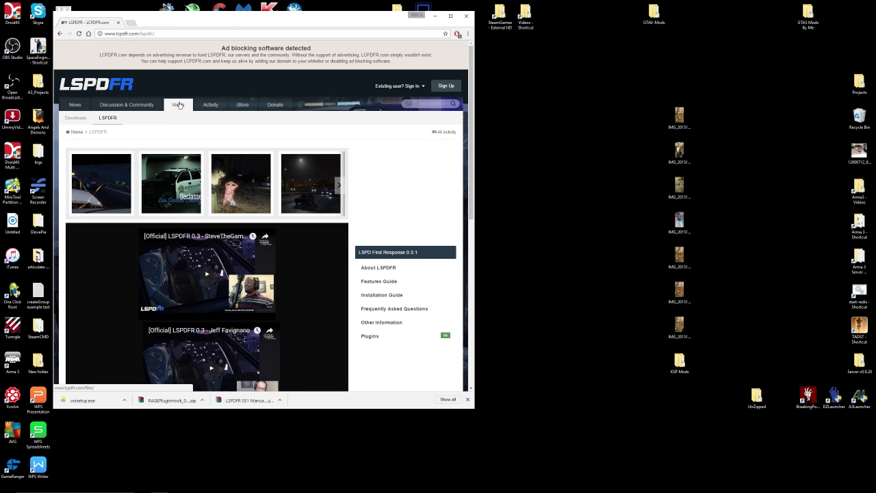
{"action": "mouse_move", "coordinate": [113, 109]}
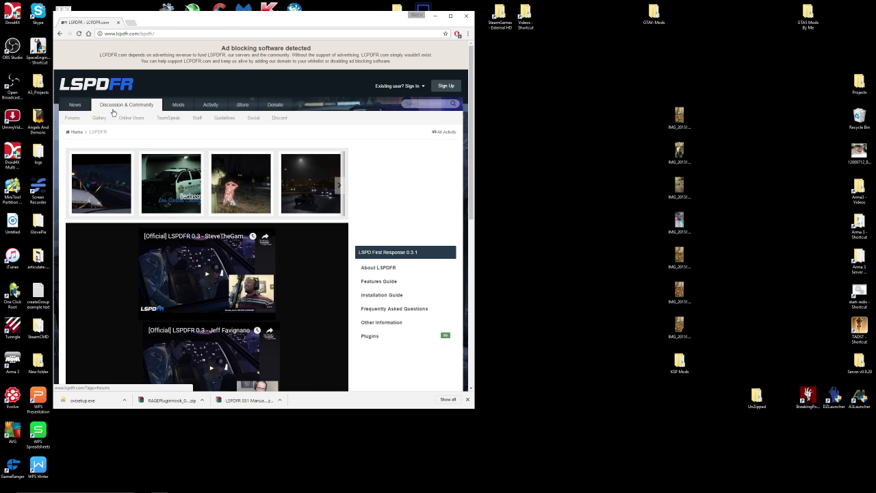
{"action": "mouse_move", "coordinate": [179, 105]}
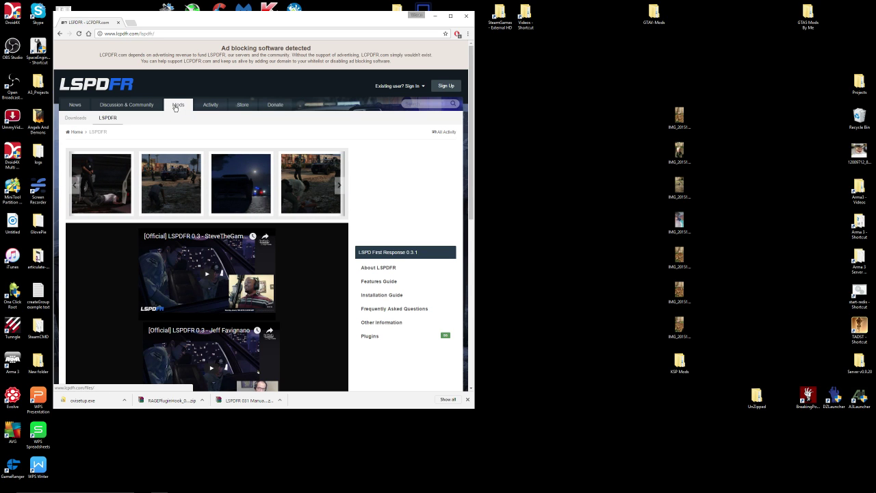
{"action": "left_click", "coordinate": [180, 107]}
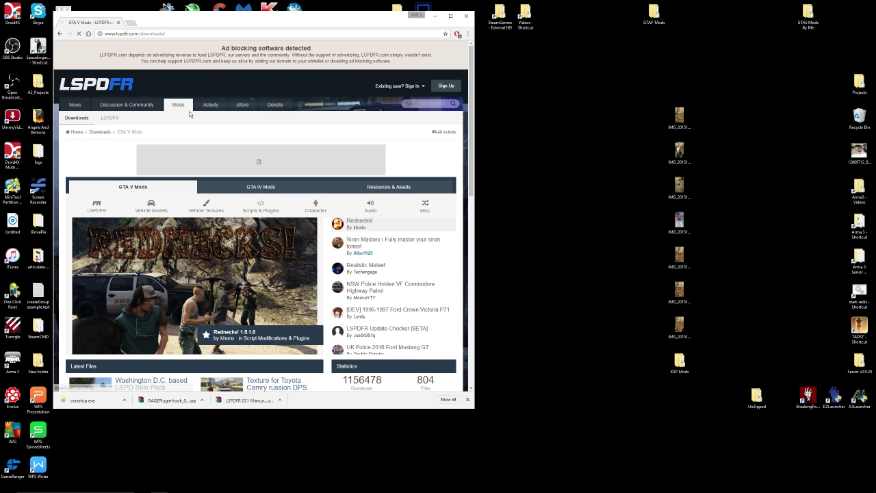
{"action": "left_click", "coordinate": [265, 206]}
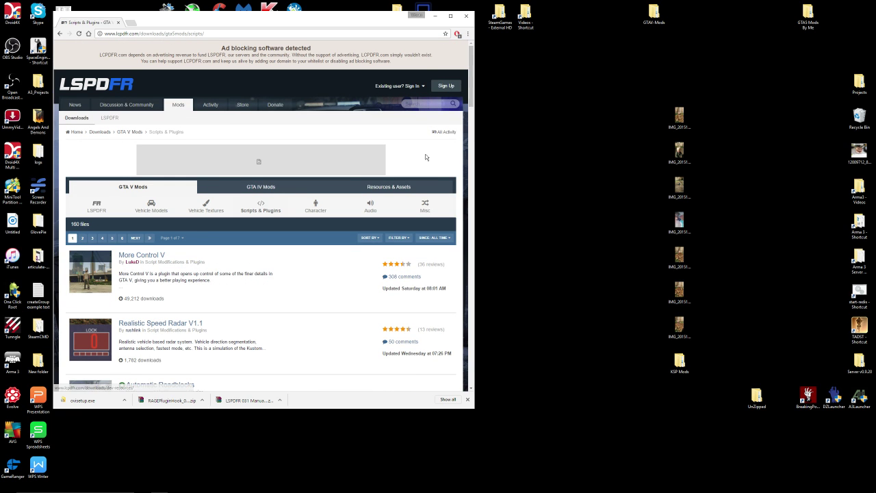
Browse the 160 plugins, inspect the Compatibility filter without applying it, then show the sort choices
{"action": "left_click_drag", "start_coordinate": [473, 83], "coordinate": [457, 241]}
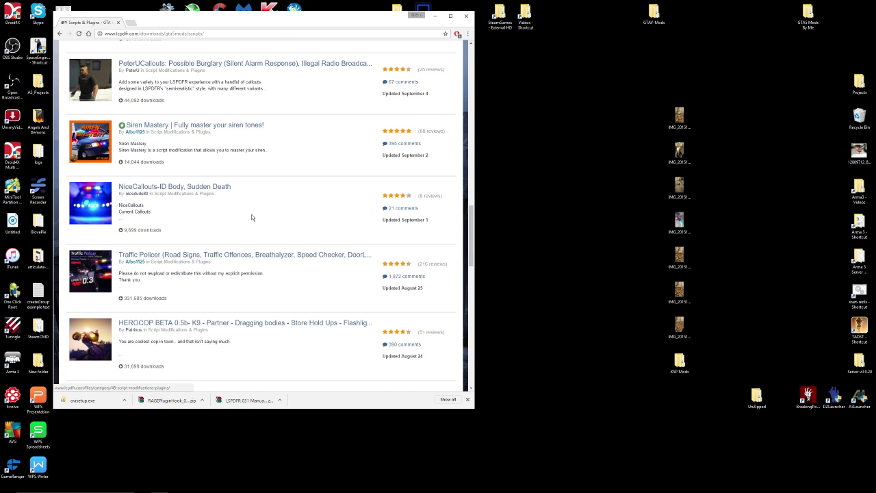
{"action": "scroll", "coordinate": [251, 218], "scroll_direction": "up", "scroll_amount": 15}
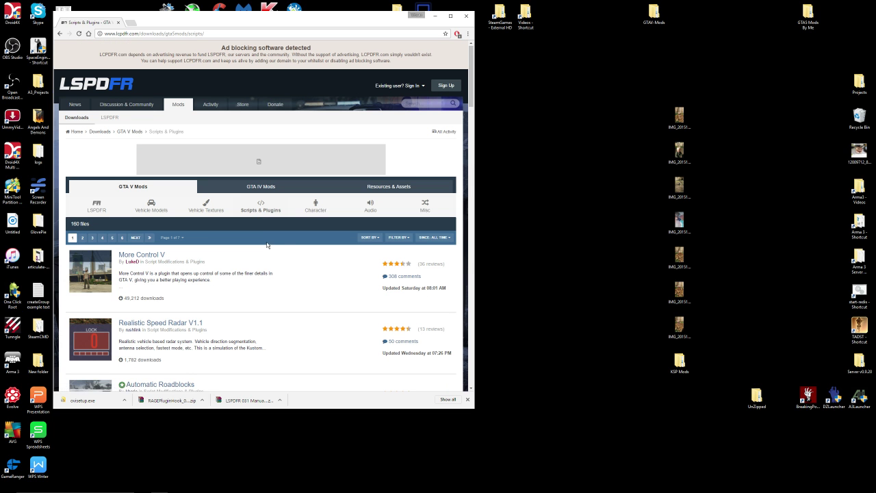
{"action": "left_click", "coordinate": [399, 237]}
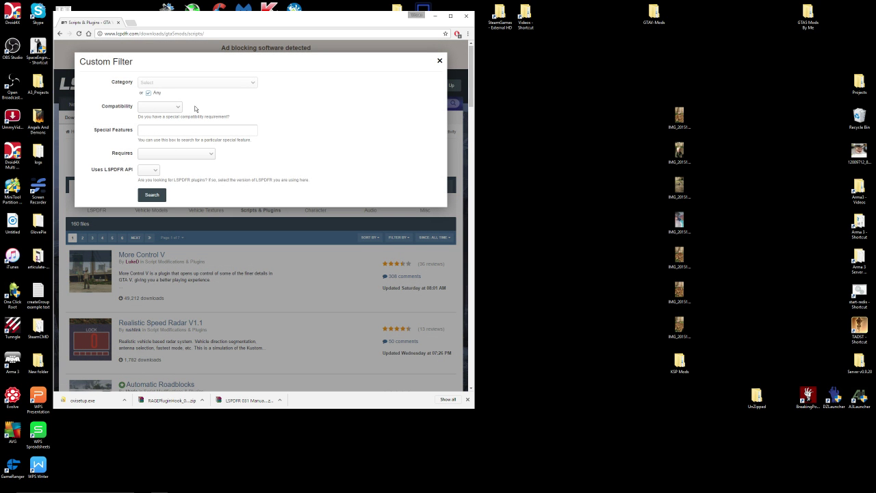
{"action": "left_click", "coordinate": [178, 108]}
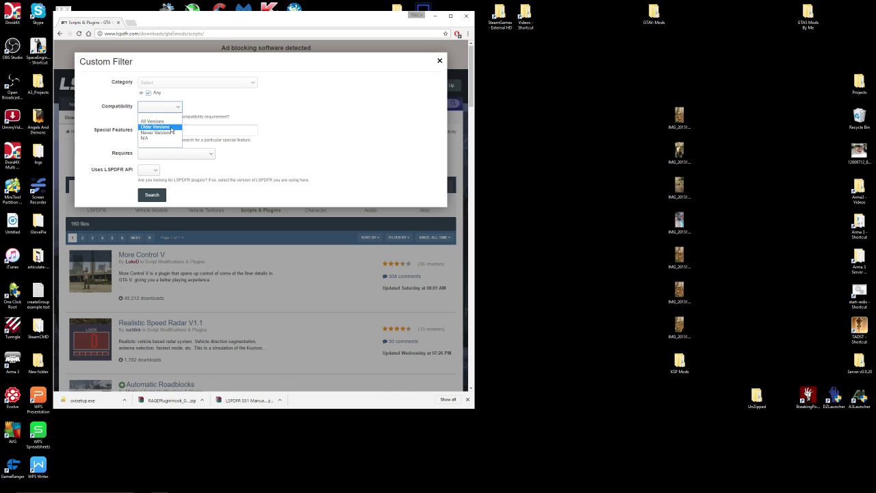
{"action": "left_click", "coordinate": [387, 92]}
{"action": "left_click", "coordinate": [439, 60]}
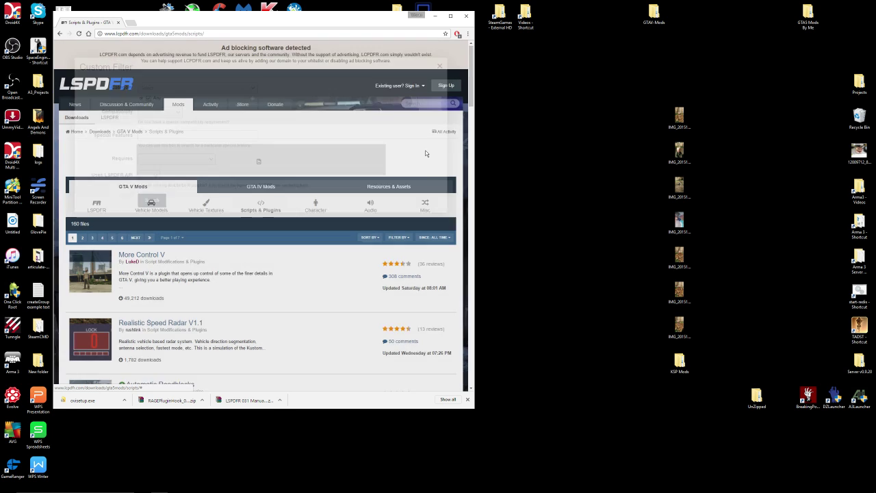
{"action": "left_click", "coordinate": [378, 239]}
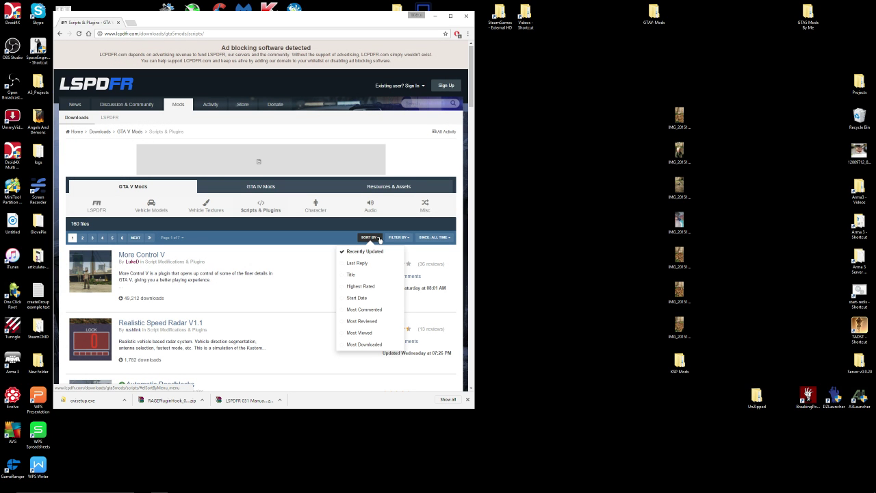